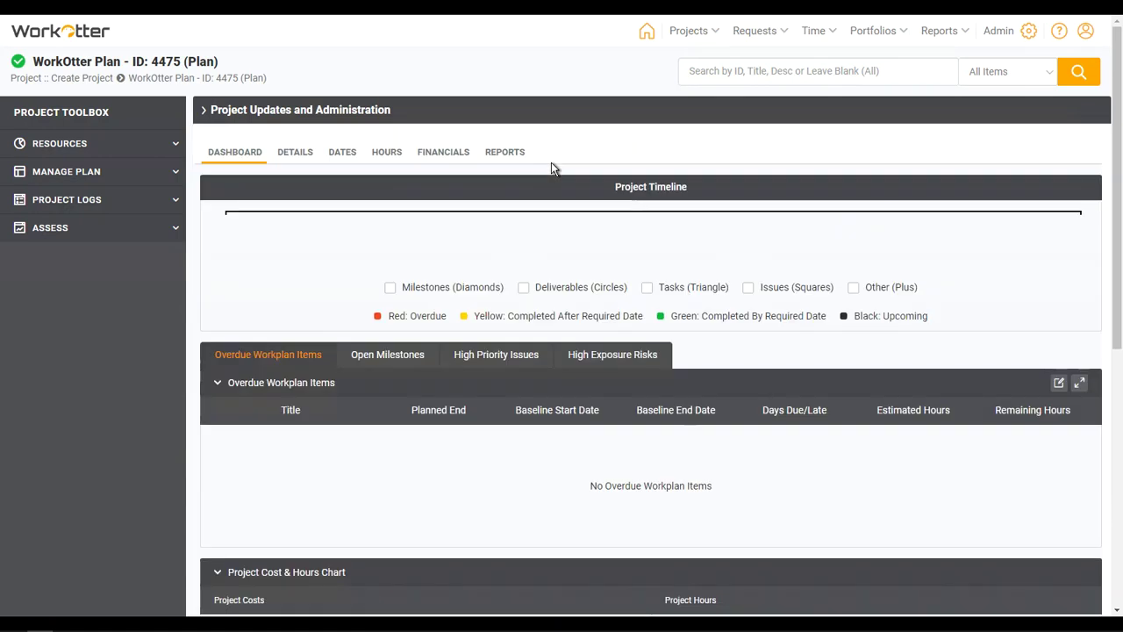
Step: Open the project's team selection and select the first listed database administrator plus the directors of Company - 362 and Finance - 366
click(52, 146)
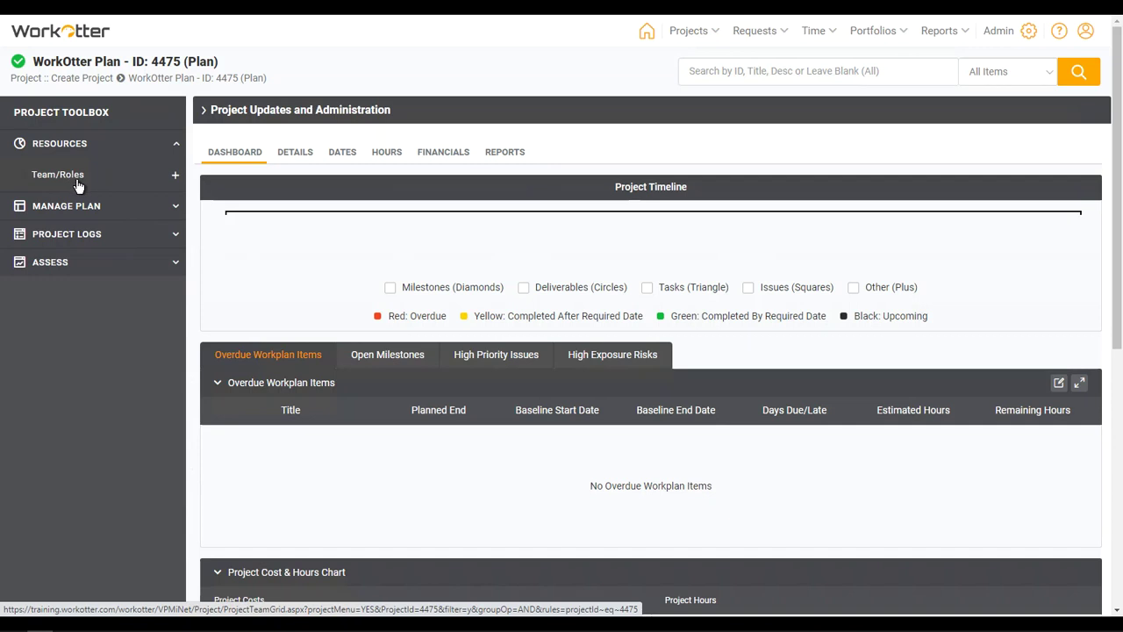
click(78, 184)
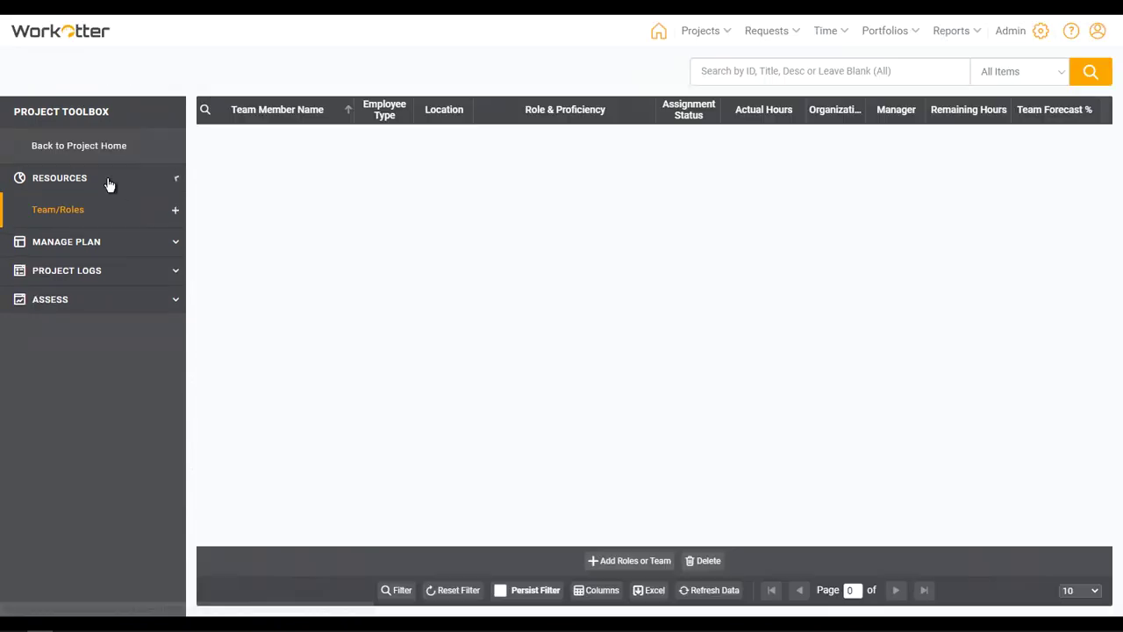
click(175, 212)
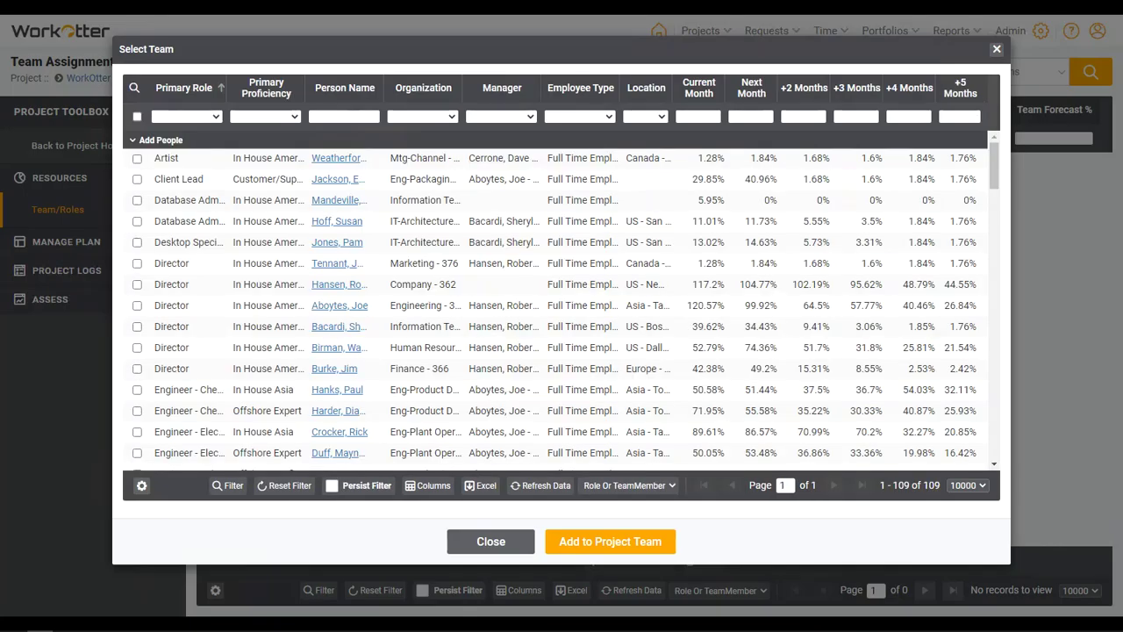
click(213, 202)
click(221, 288)
click(233, 372)
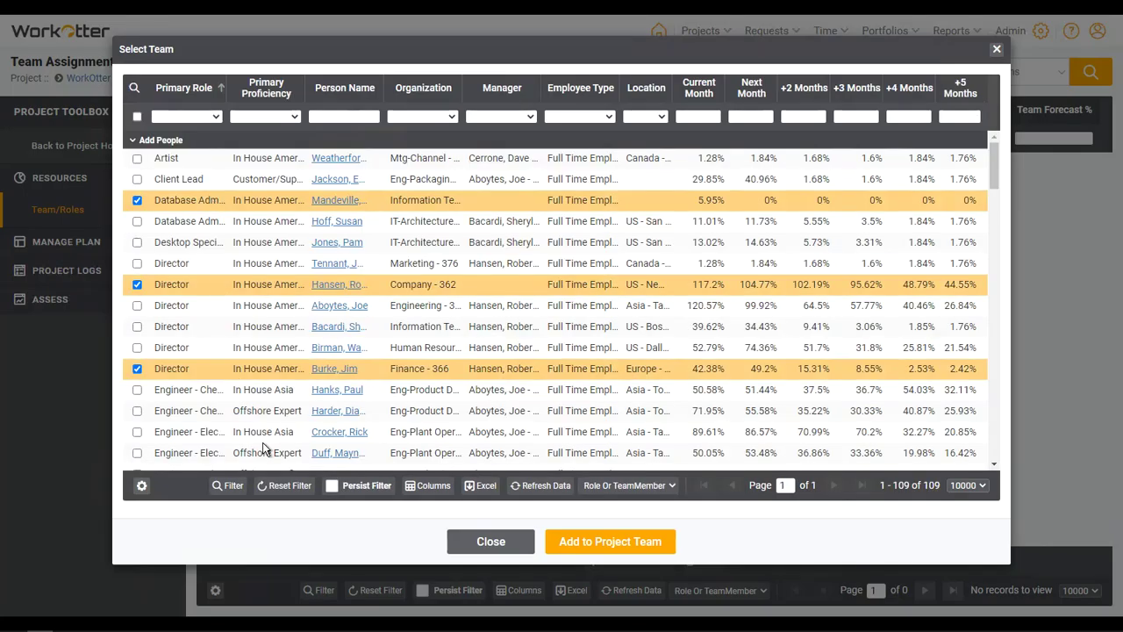
Step: Select the In House Europe Resource Manager, Security Specialist and Technical Architect roles, and add the whole selection to the project team
scroll(267, 435, down, 20)
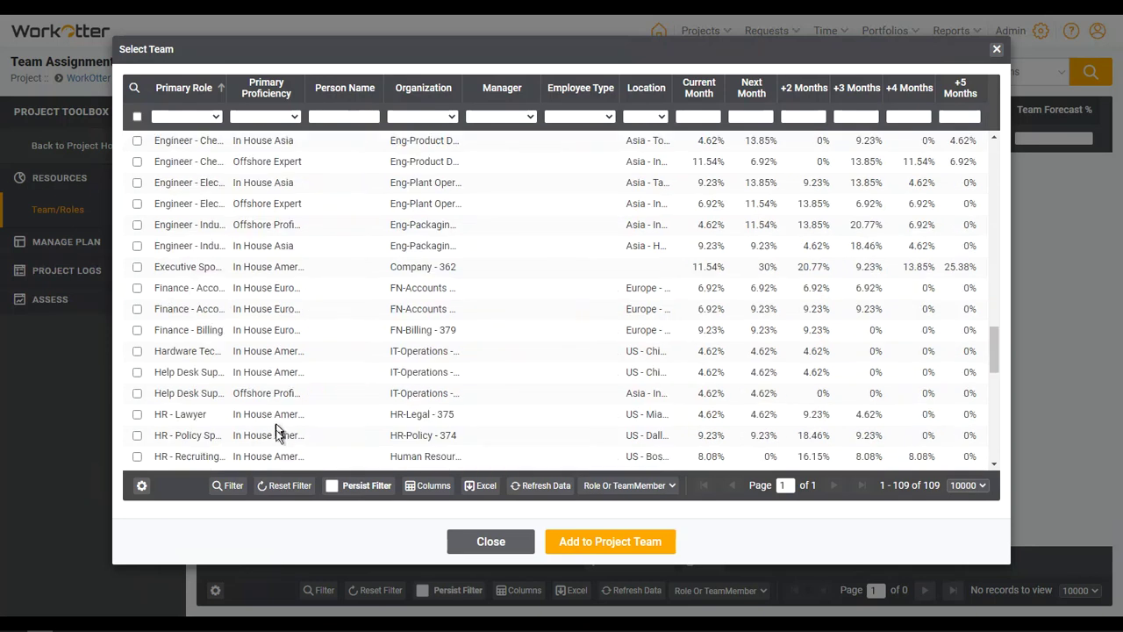
click(284, 271)
click(286, 333)
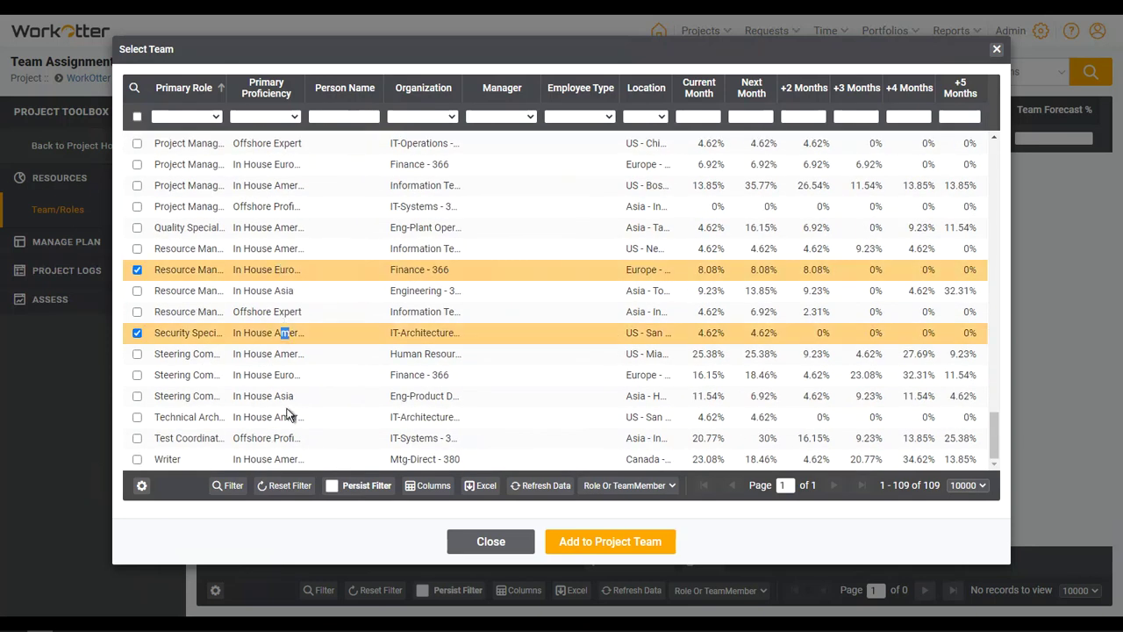
click(291, 416)
click(610, 542)
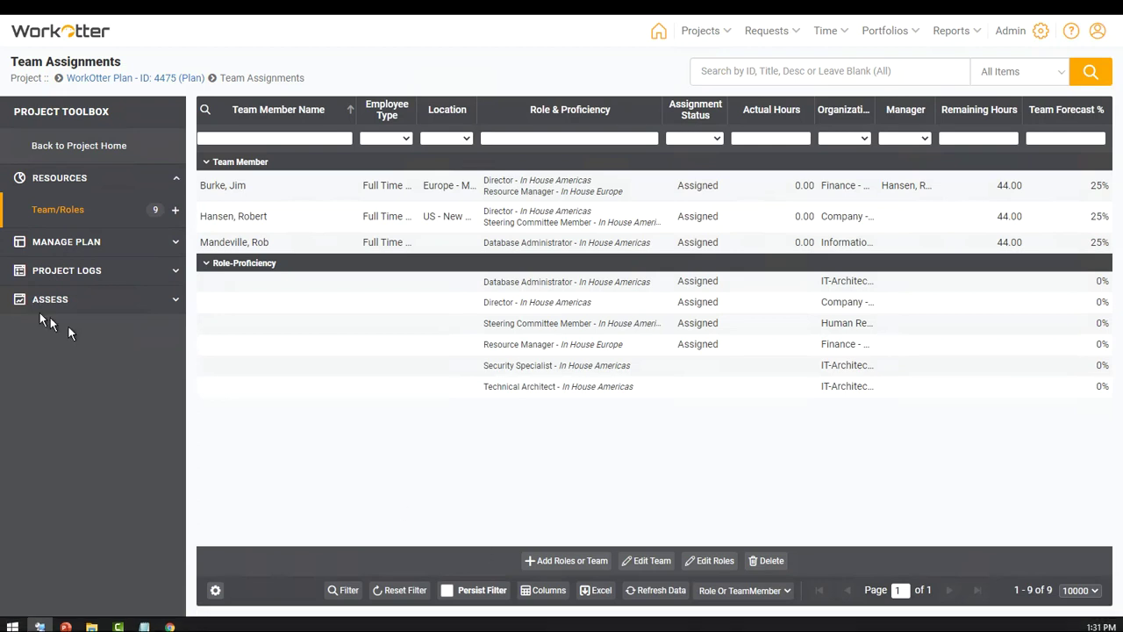
Step: Open the project's task plan and review the columns available for the workplan grid
click(52, 248)
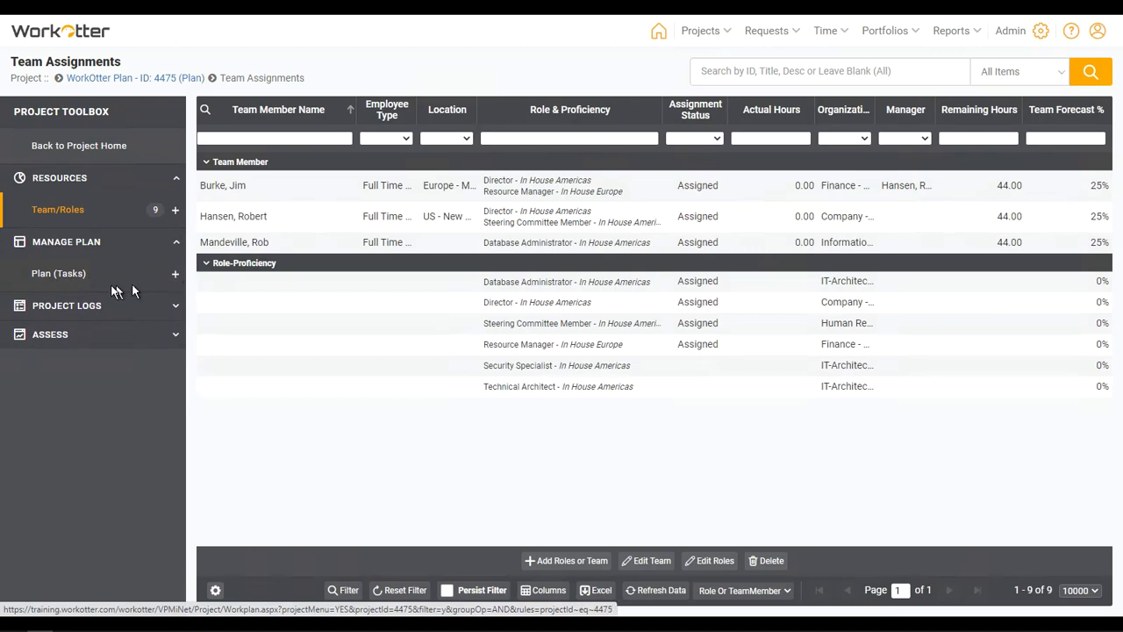
click(55, 274)
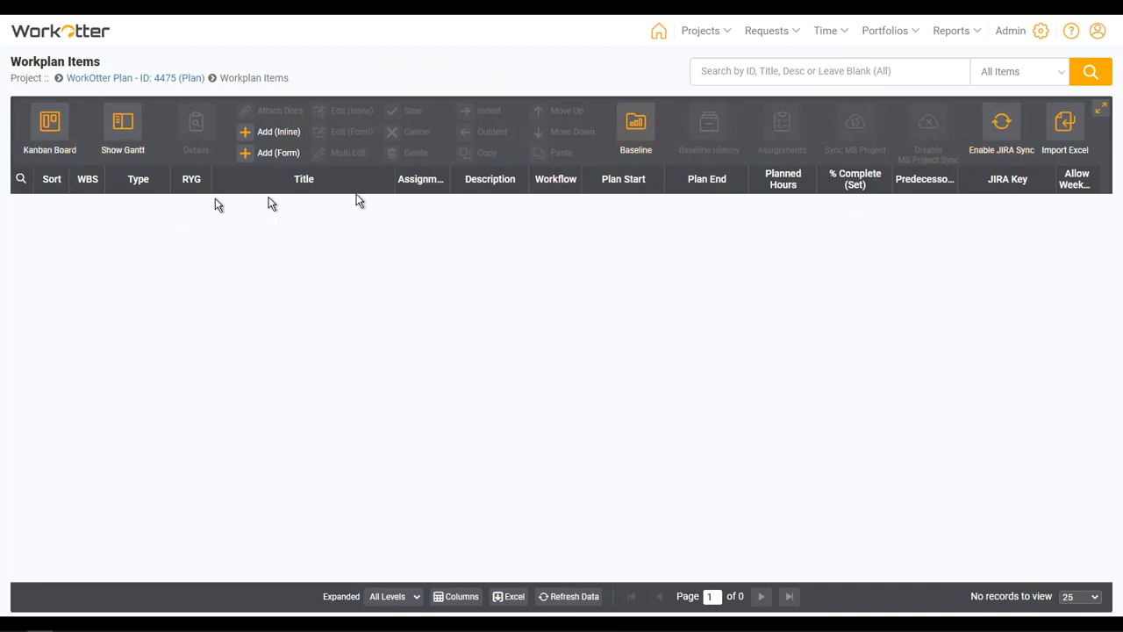
click(463, 596)
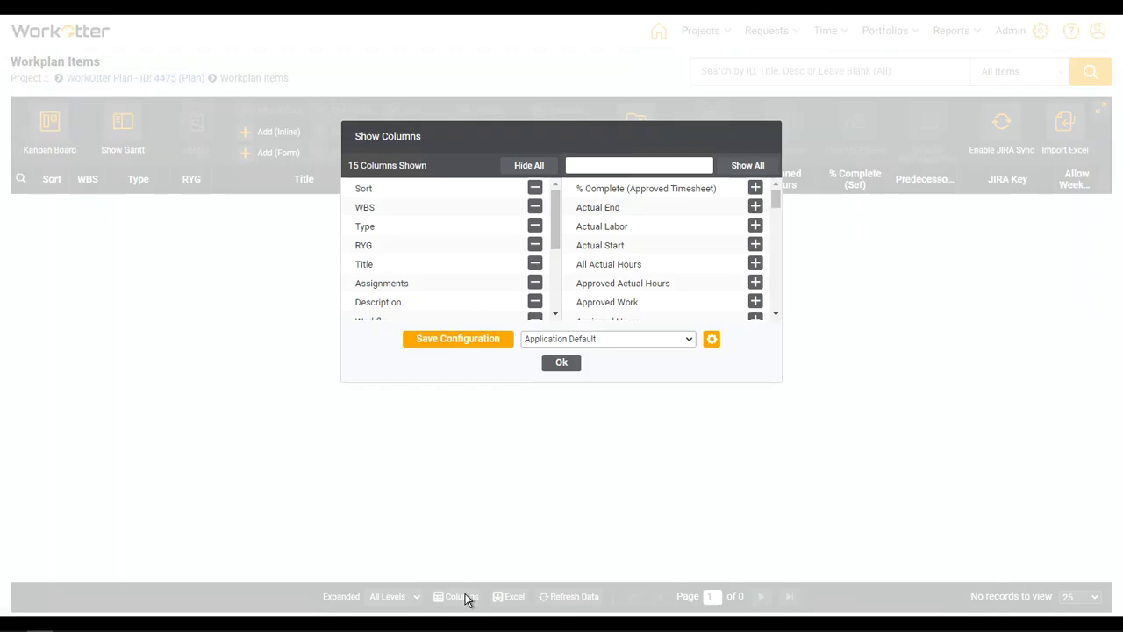
click(566, 363)
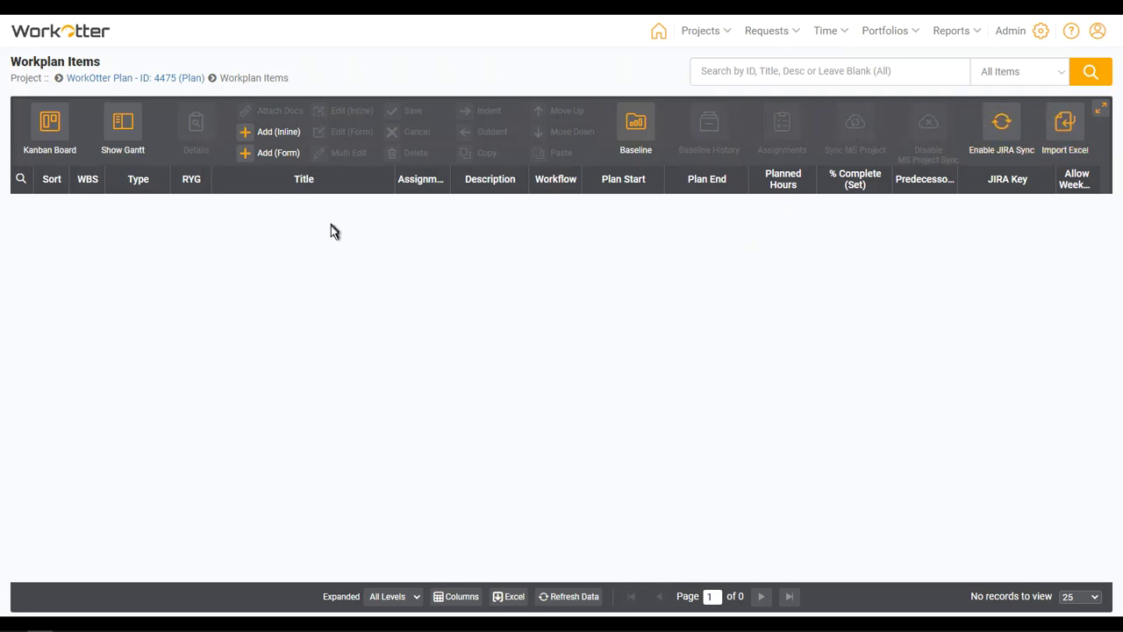
Step: Add an inline task titled Task 1 with plan end 11/20/2020 and 80 planned hours, and save it
click(279, 134)
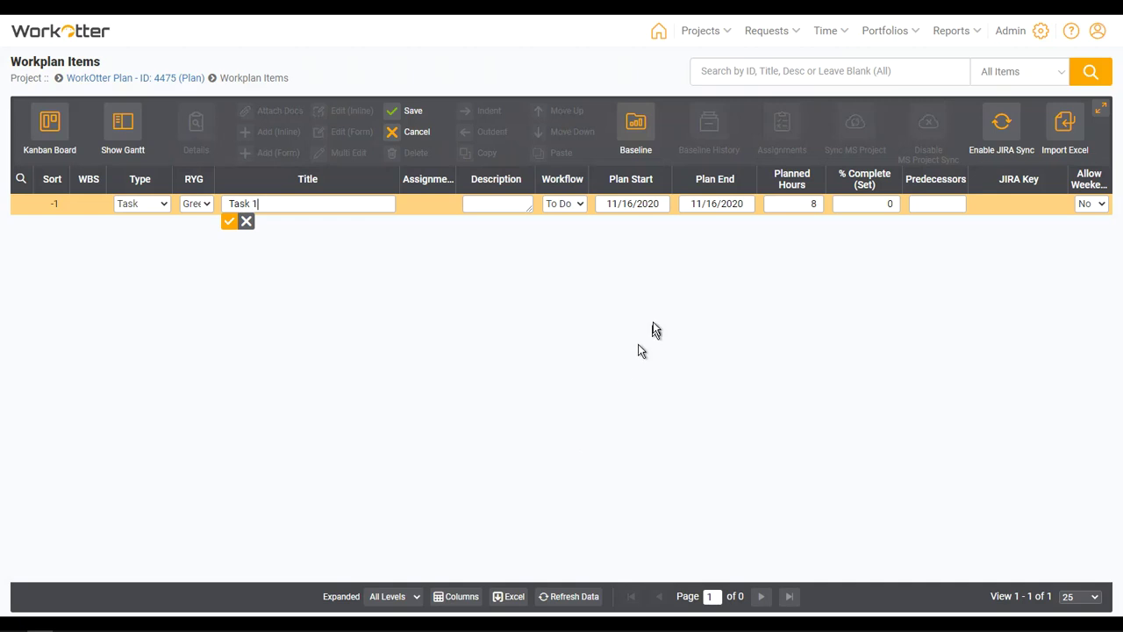
click(732, 202)
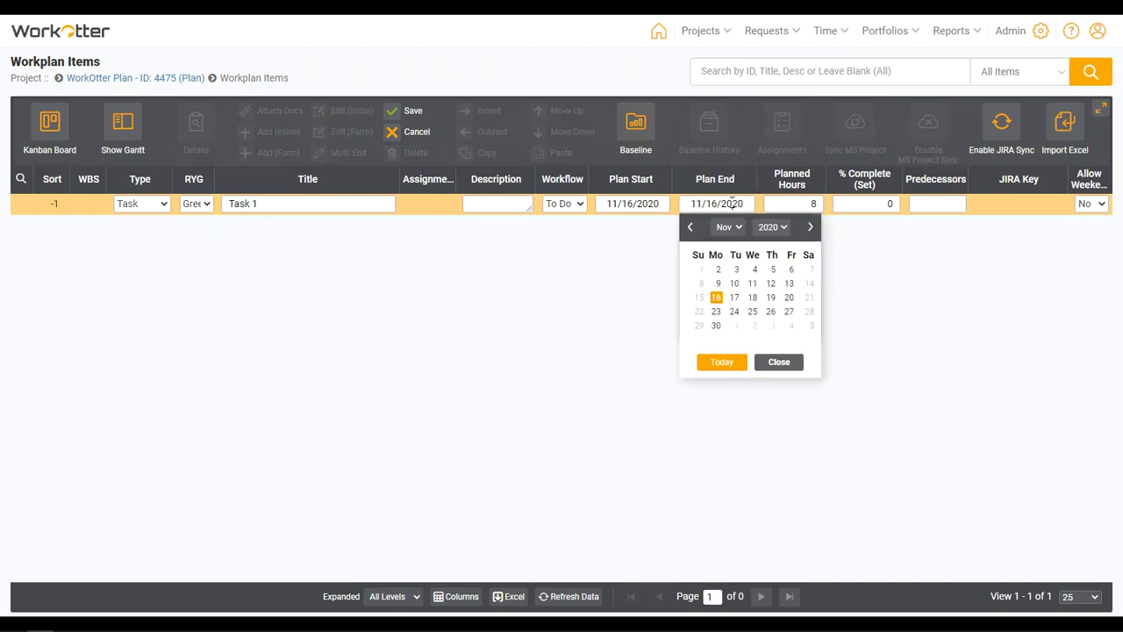
click(788, 297)
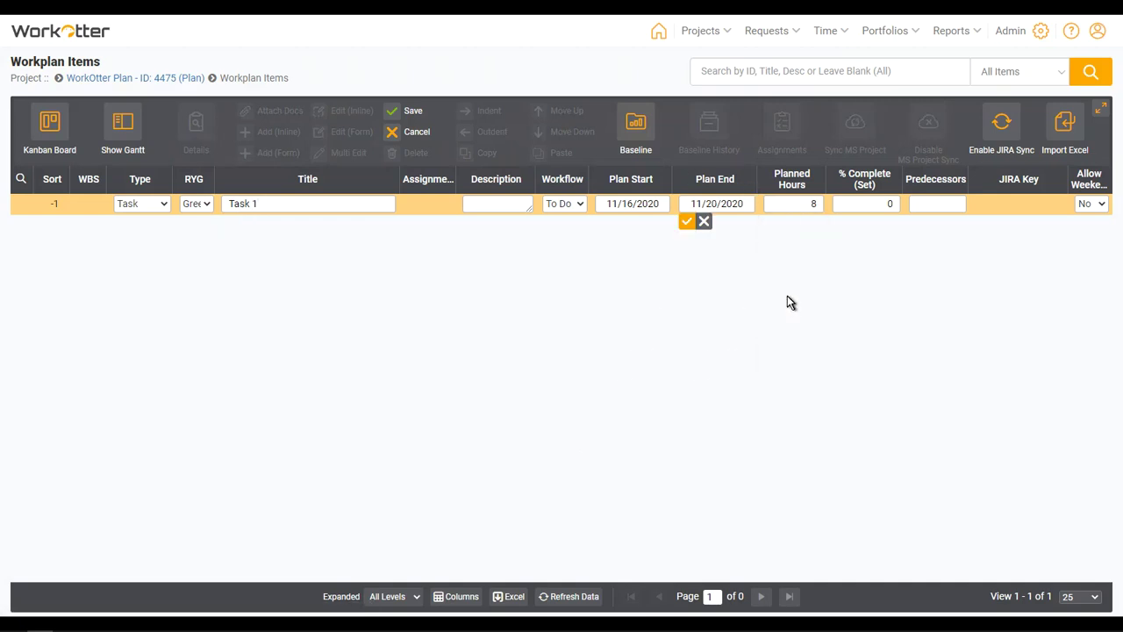
click(805, 202)
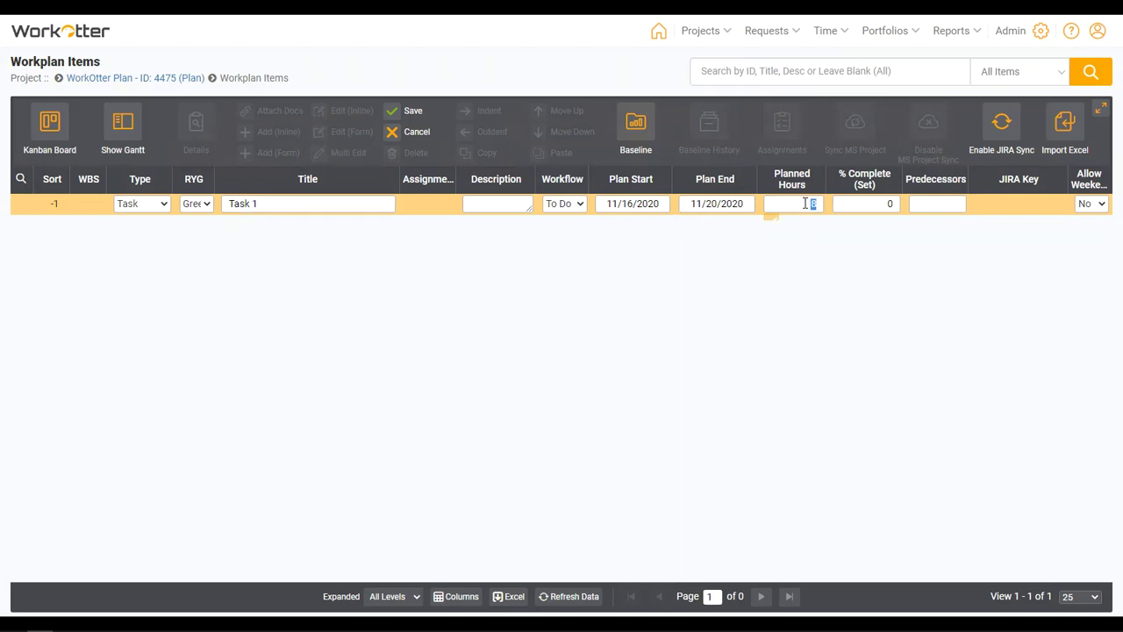
text(80)
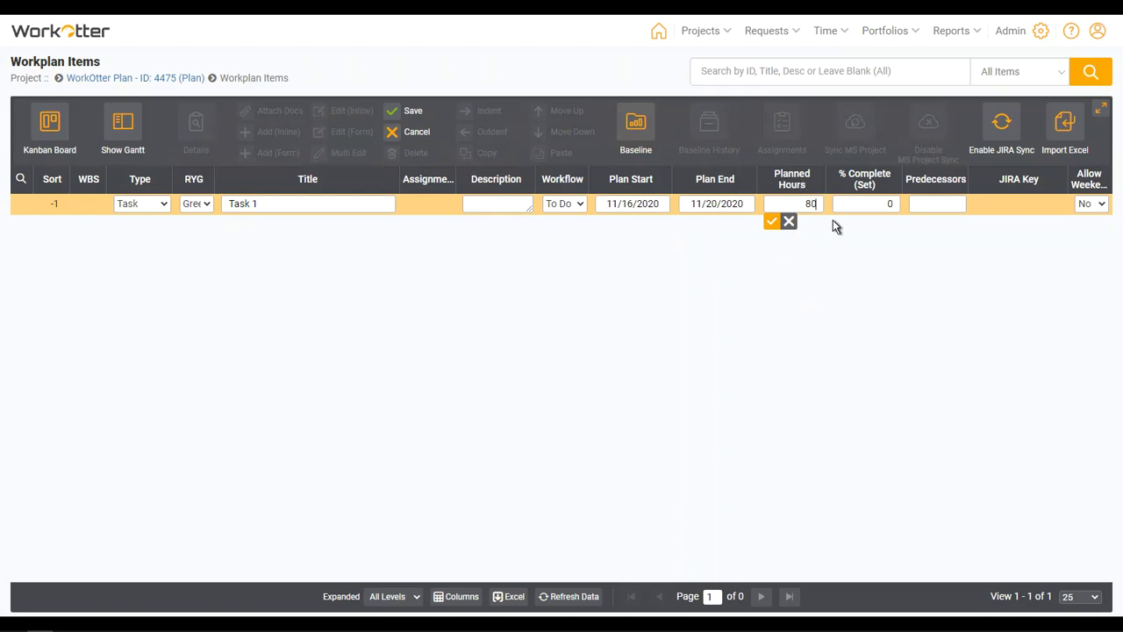
click(322, 207)
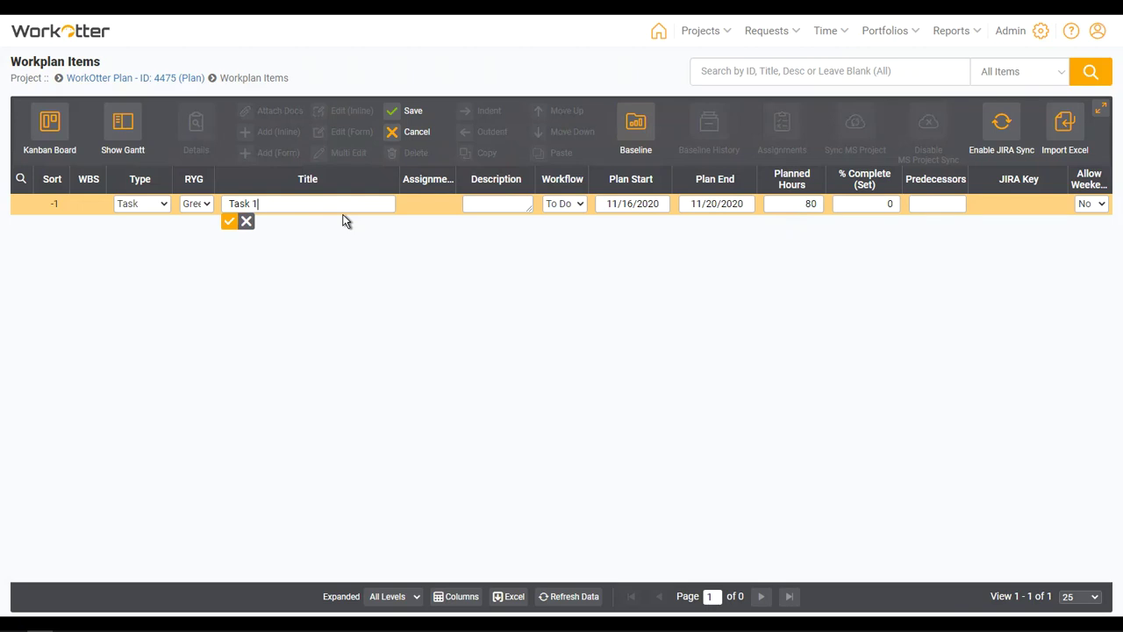
key(Return)
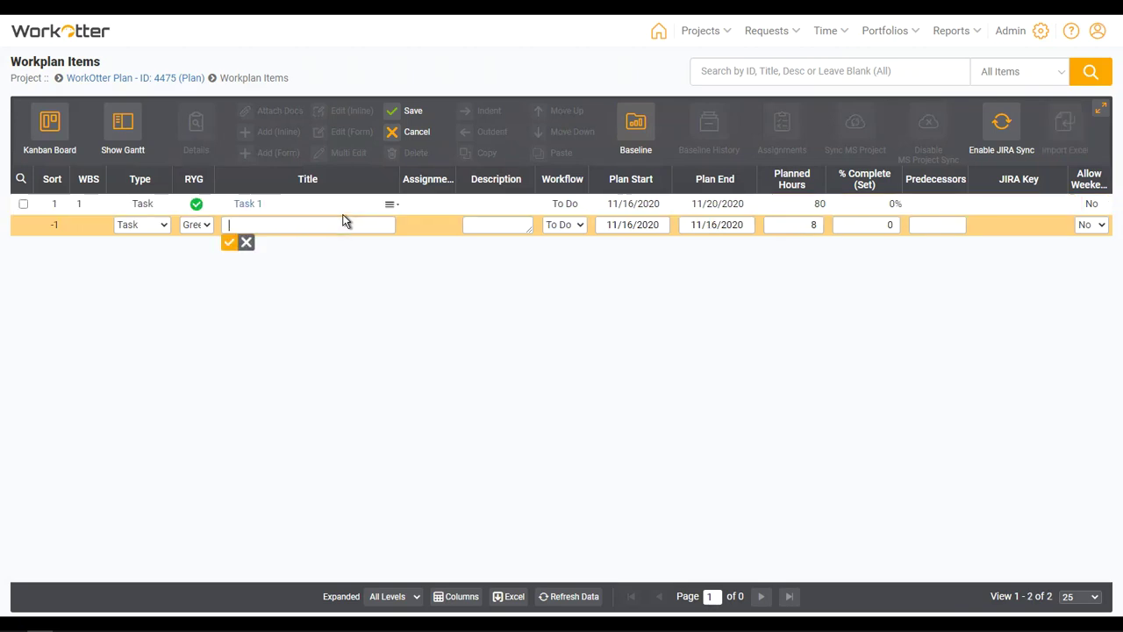
Step: Add Task 2 inline with plan start 11/20/2020, plan end 11/23/2020, 24 planned hours and predecessor 1FS, and save it
text(Task 2)
click(664, 227)
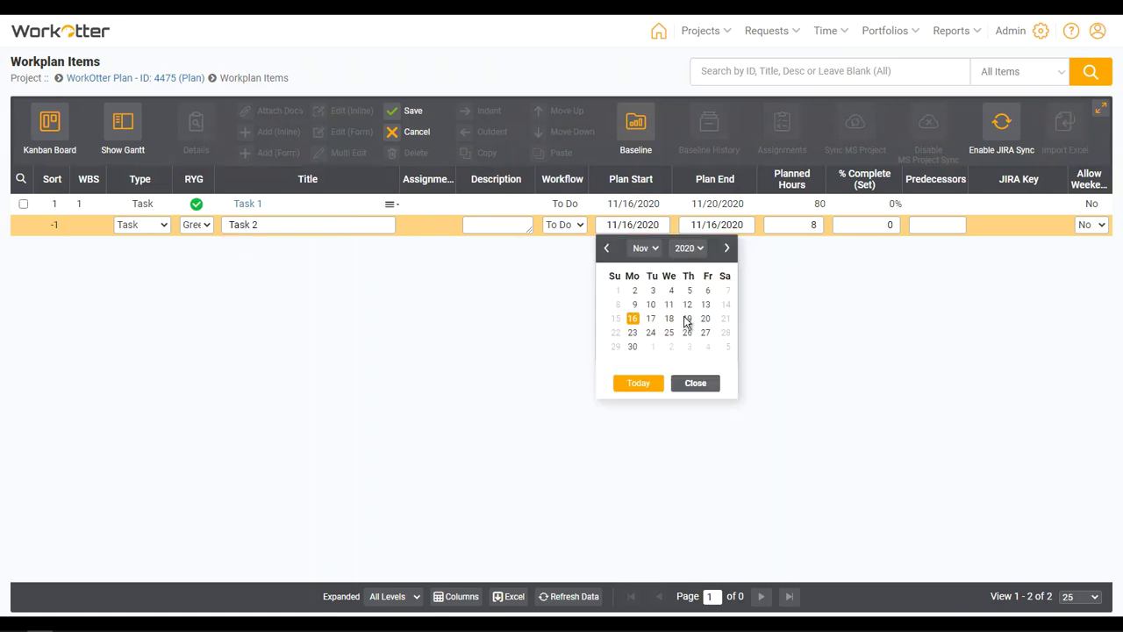
click(707, 321)
click(732, 225)
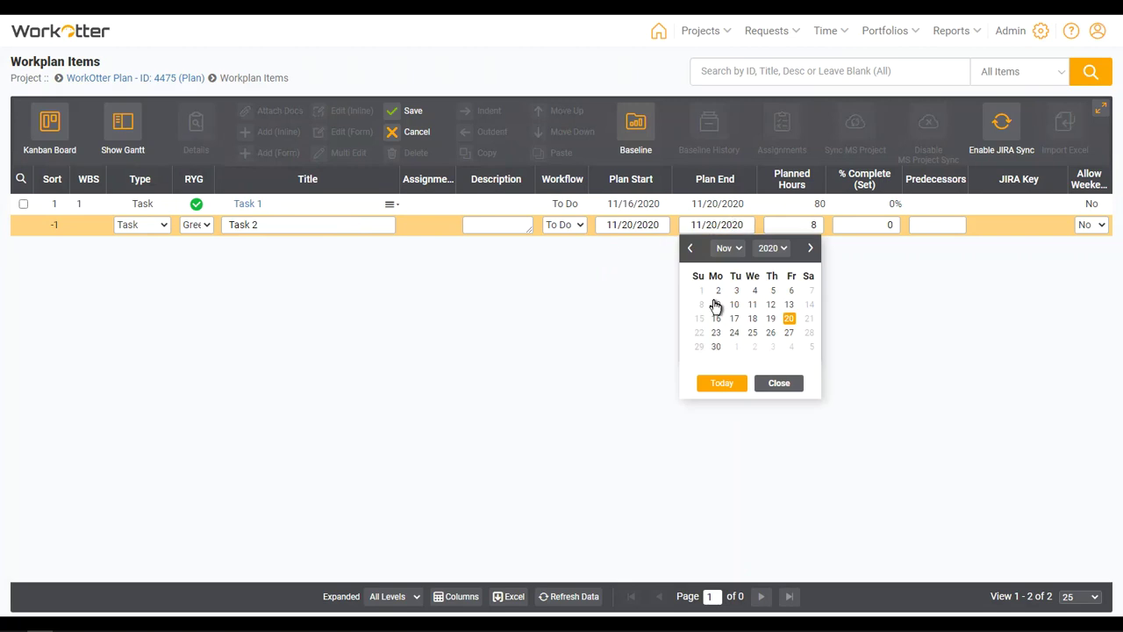
click(716, 333)
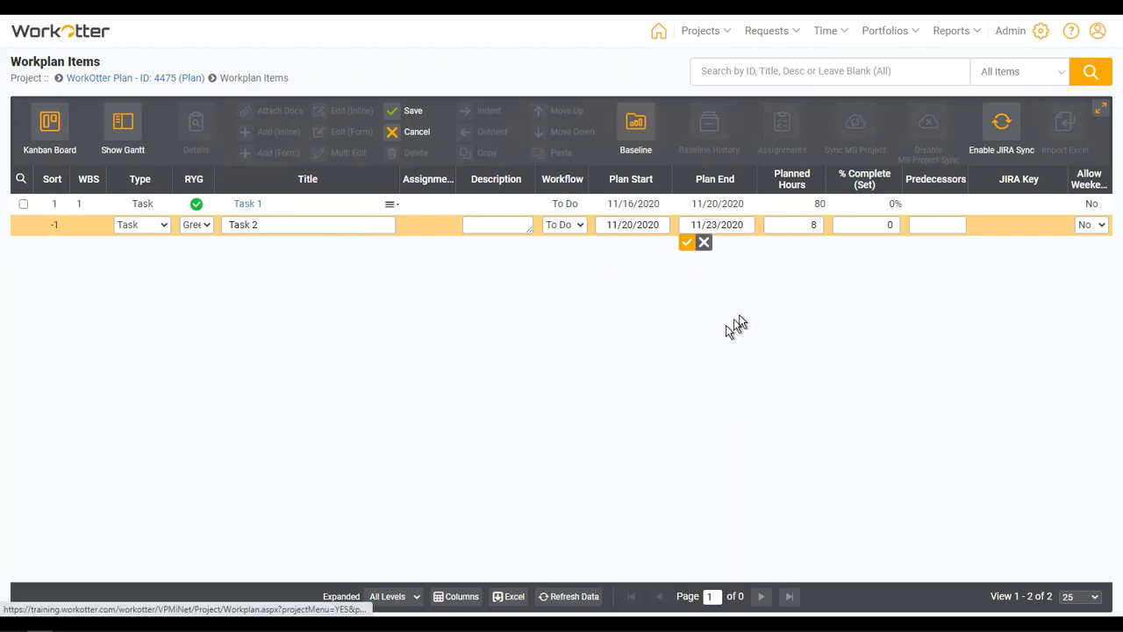
click(811, 226)
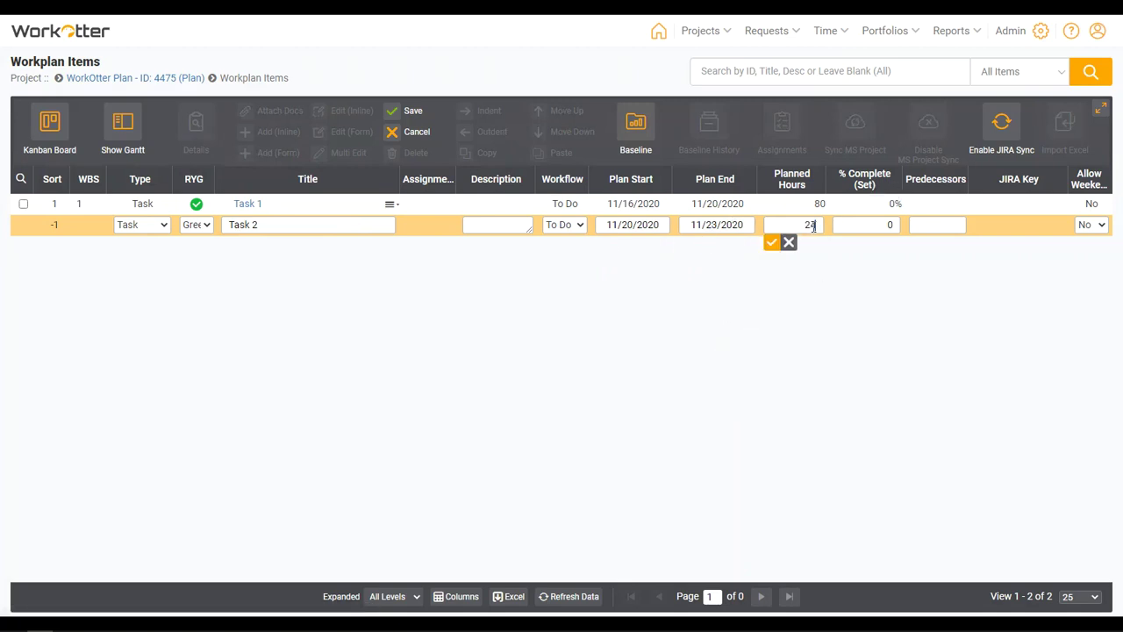
click(938, 222)
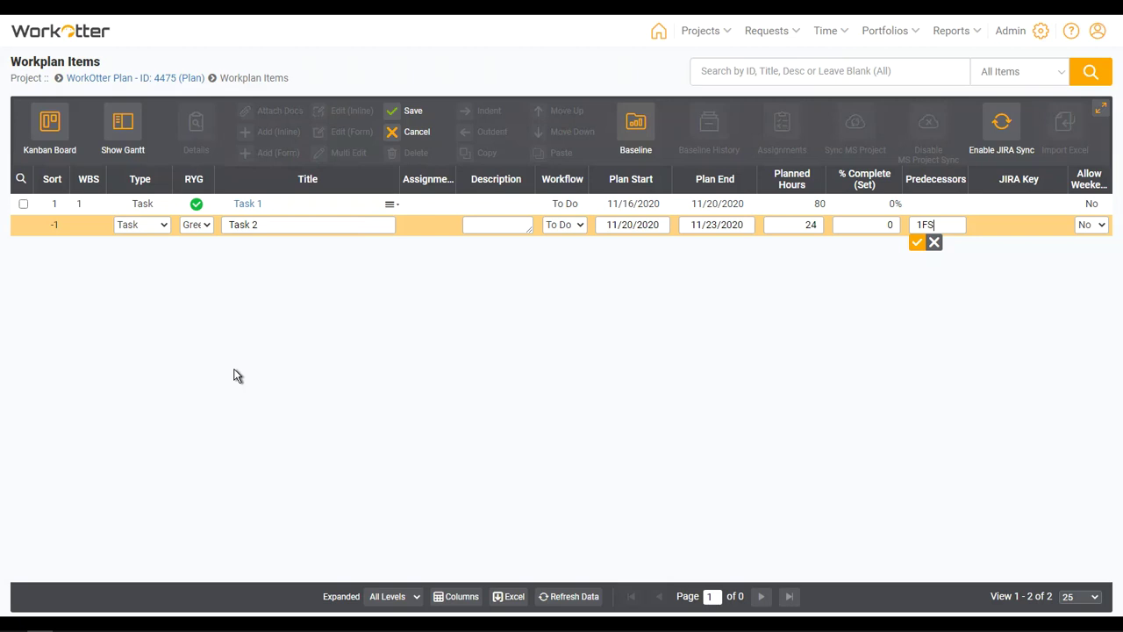
click(916, 243)
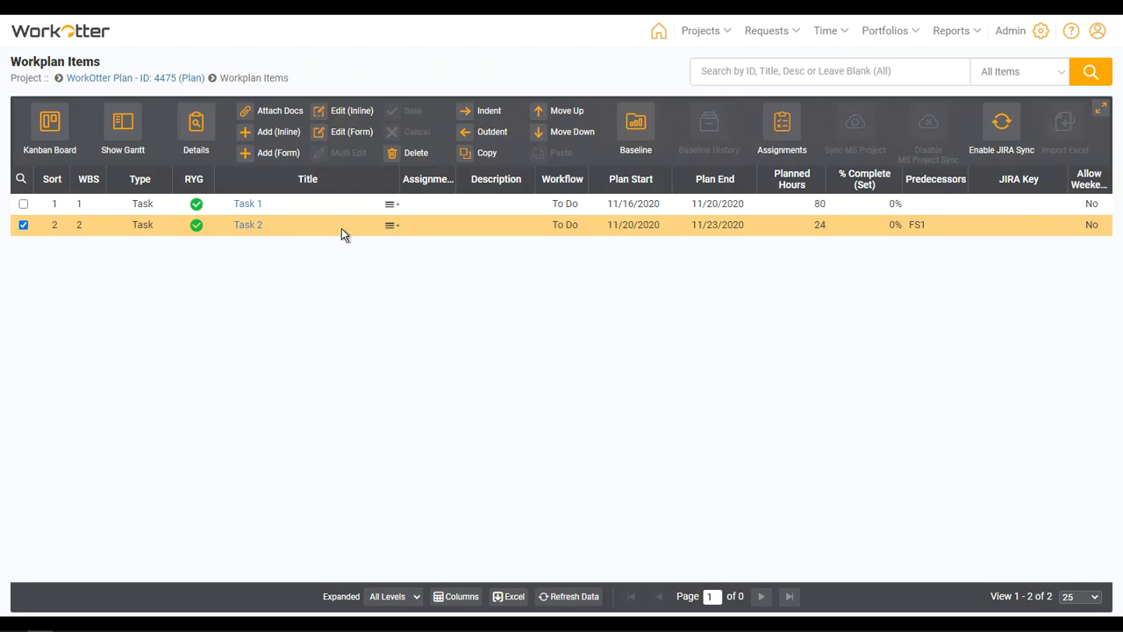
Step: Create a form-based item before Task 2, titled Task 3, with plan start 11/24/2020 and plan end 11/27/2020
click(390, 227)
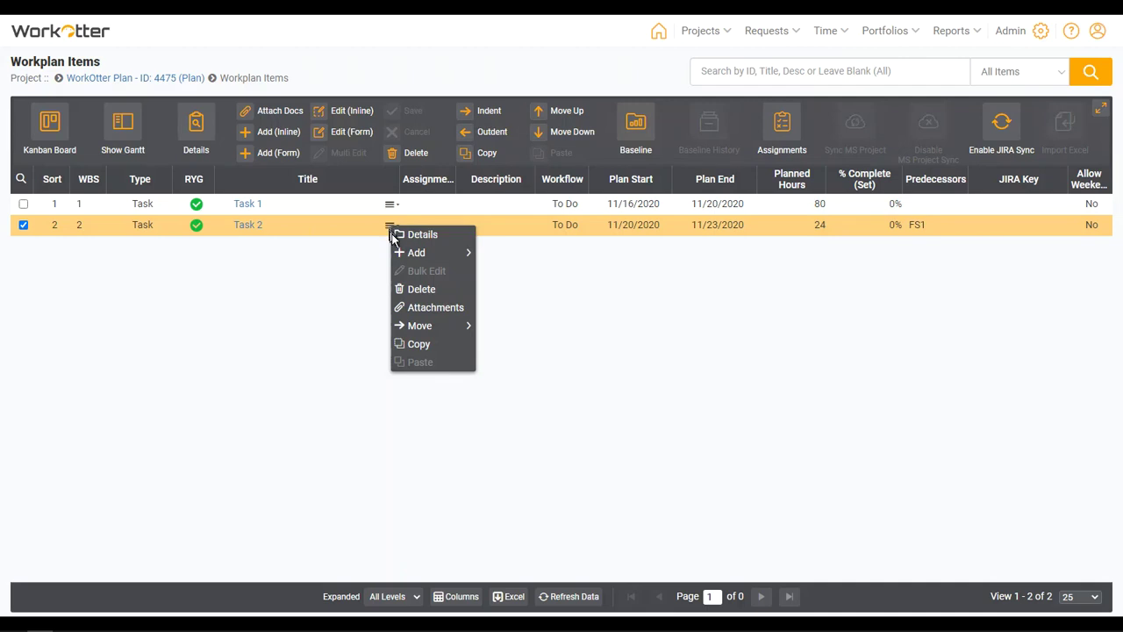
mouse_move(414, 255)
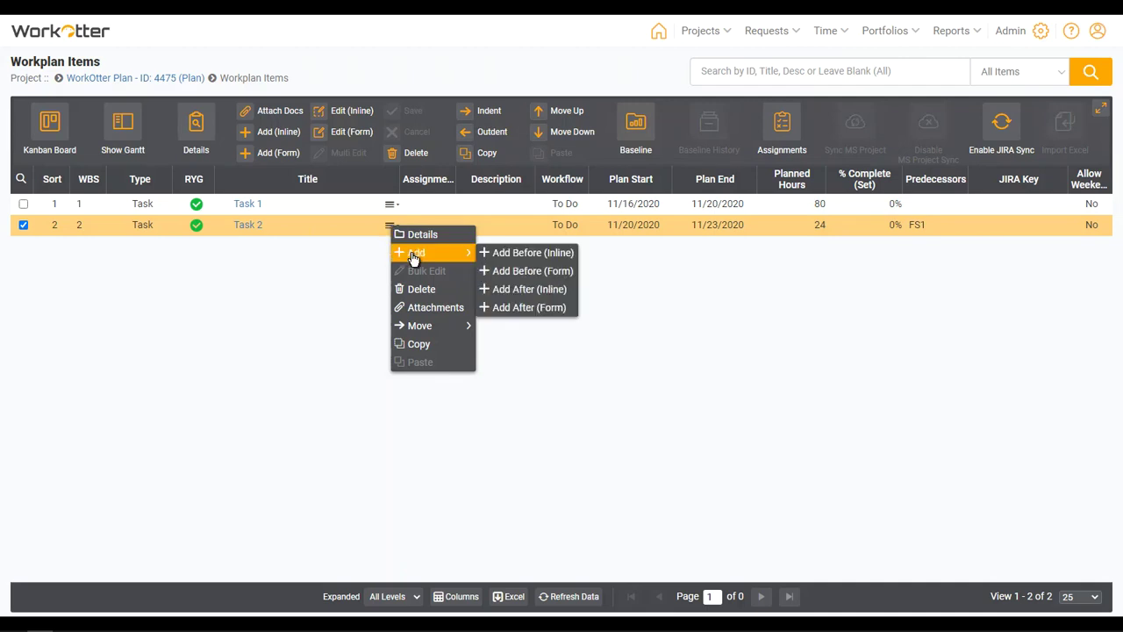
click(544, 275)
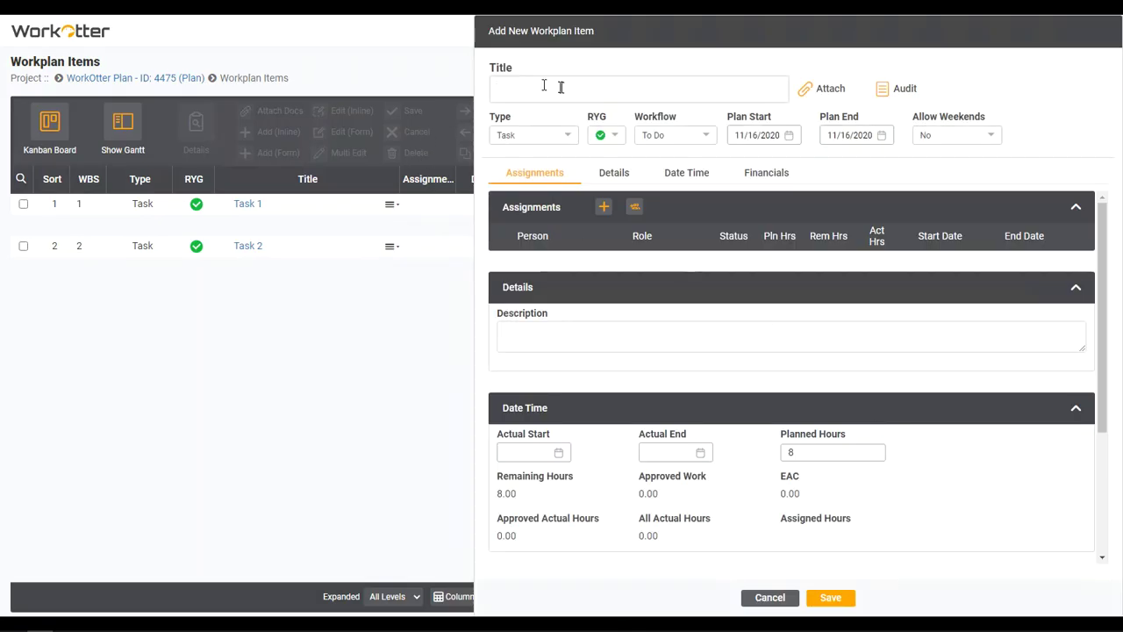
text(Task 3)
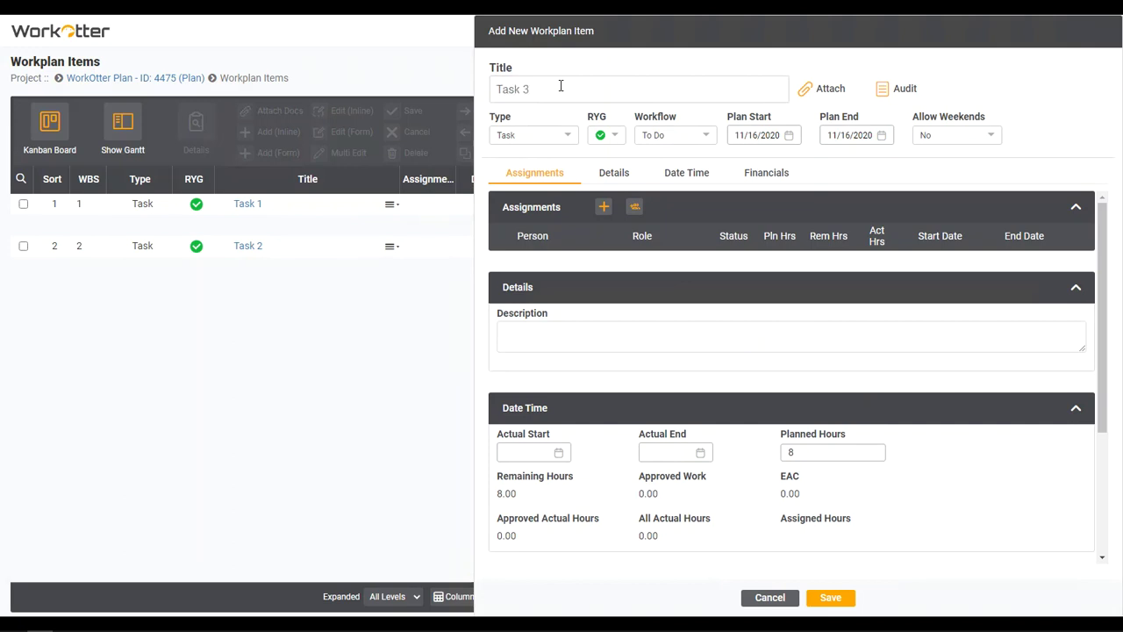
click(776, 136)
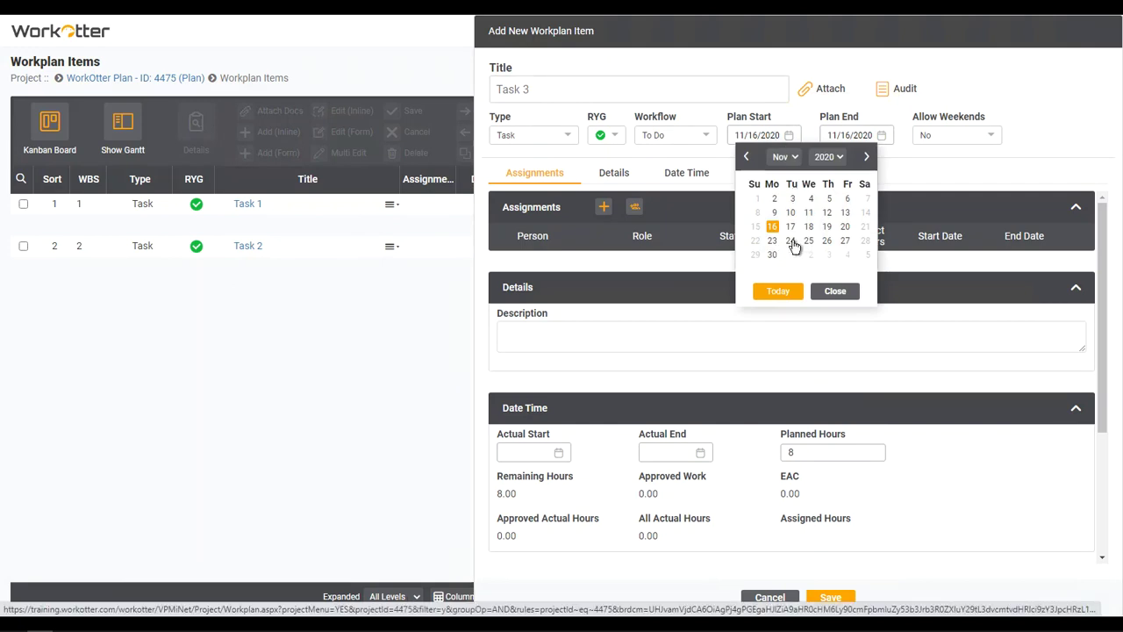
click(794, 246)
click(852, 136)
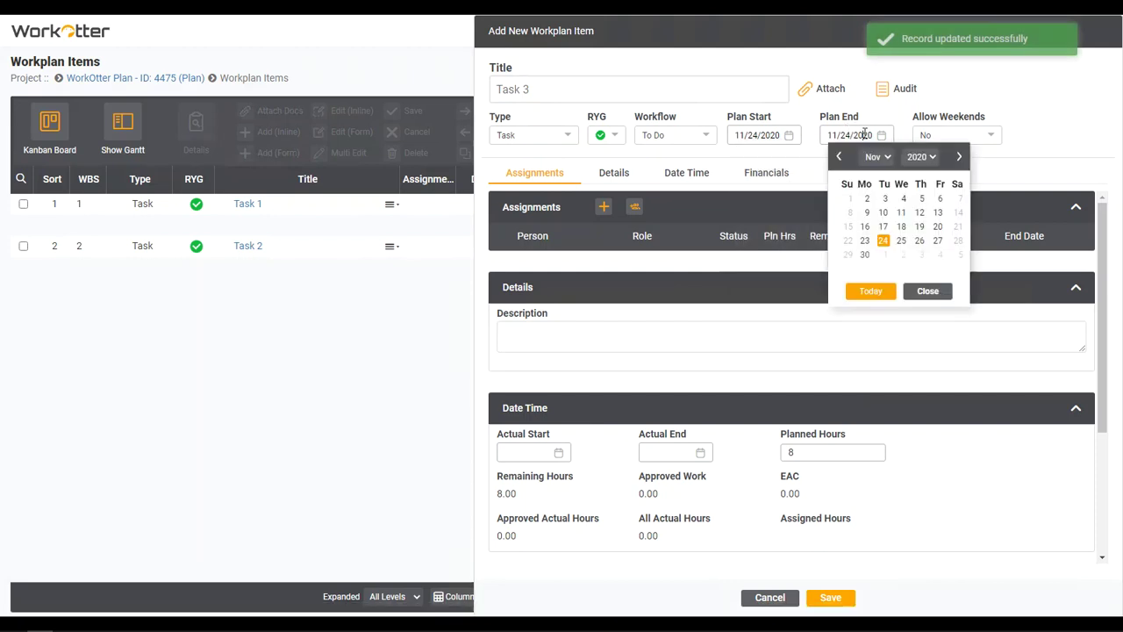
click(936, 242)
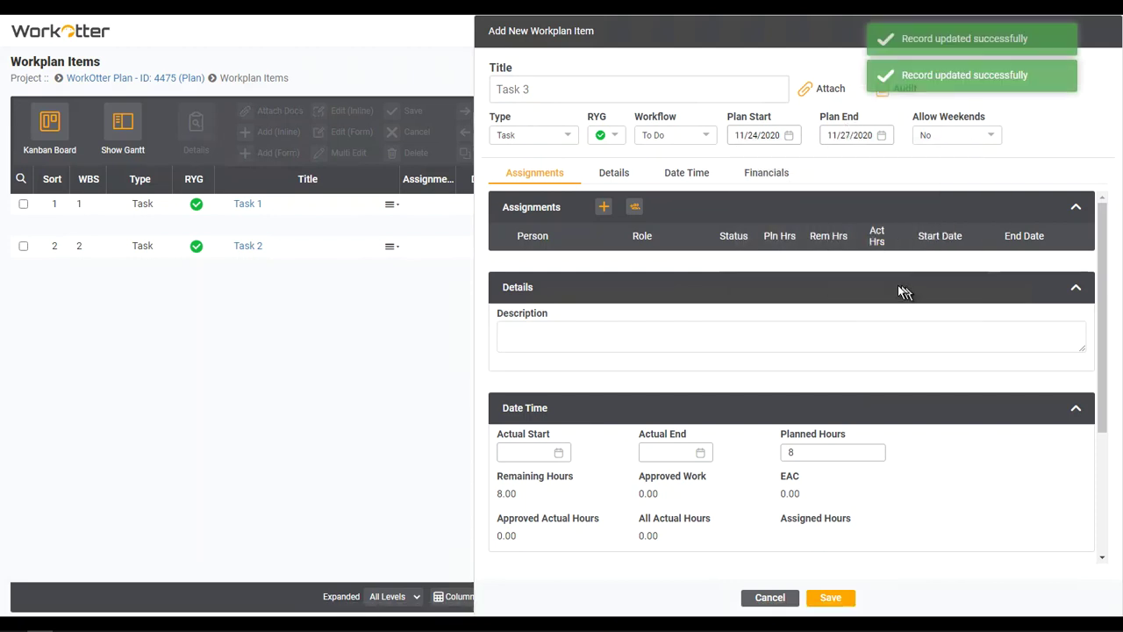
Step: Set Task 3's planned hours to 50 and save the new workplan item
click(693, 176)
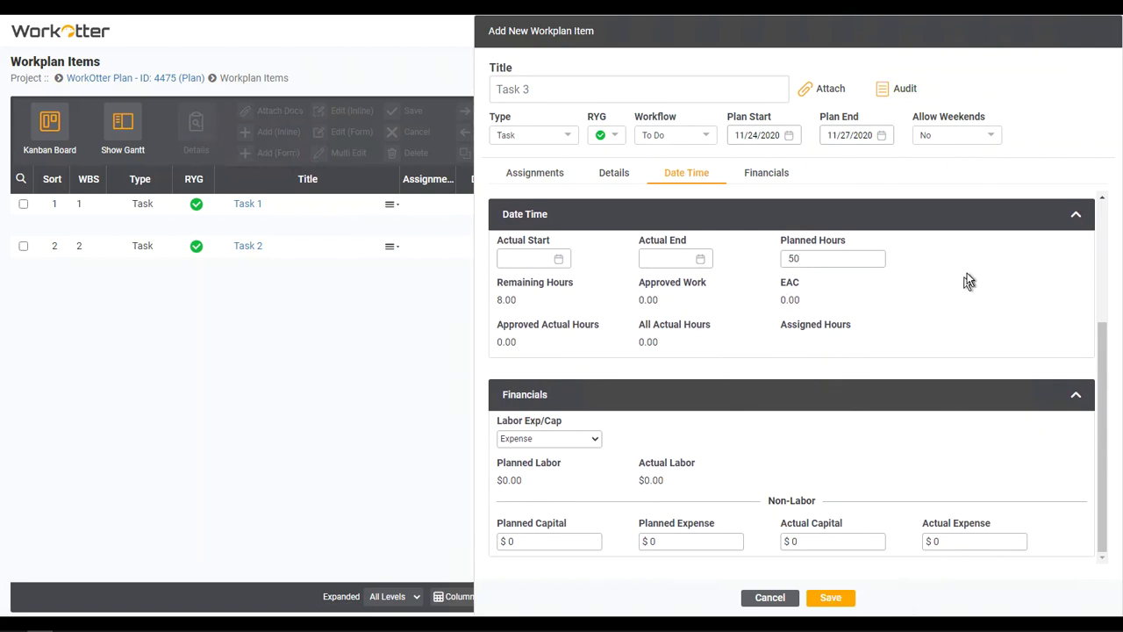
scroll(965, 281, up, 2)
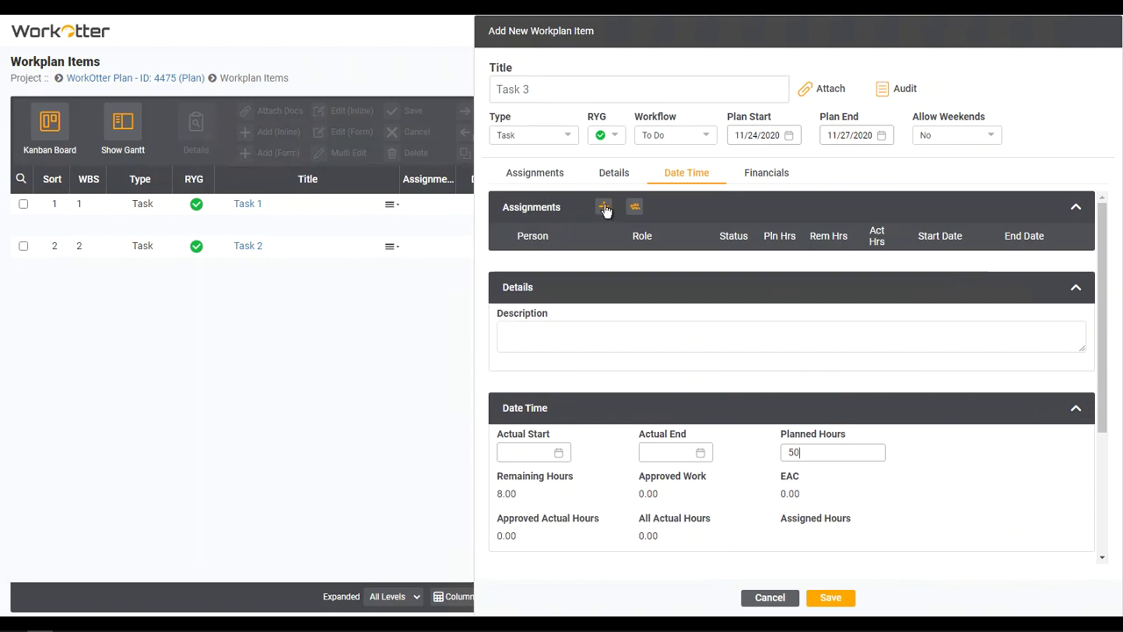
click(838, 598)
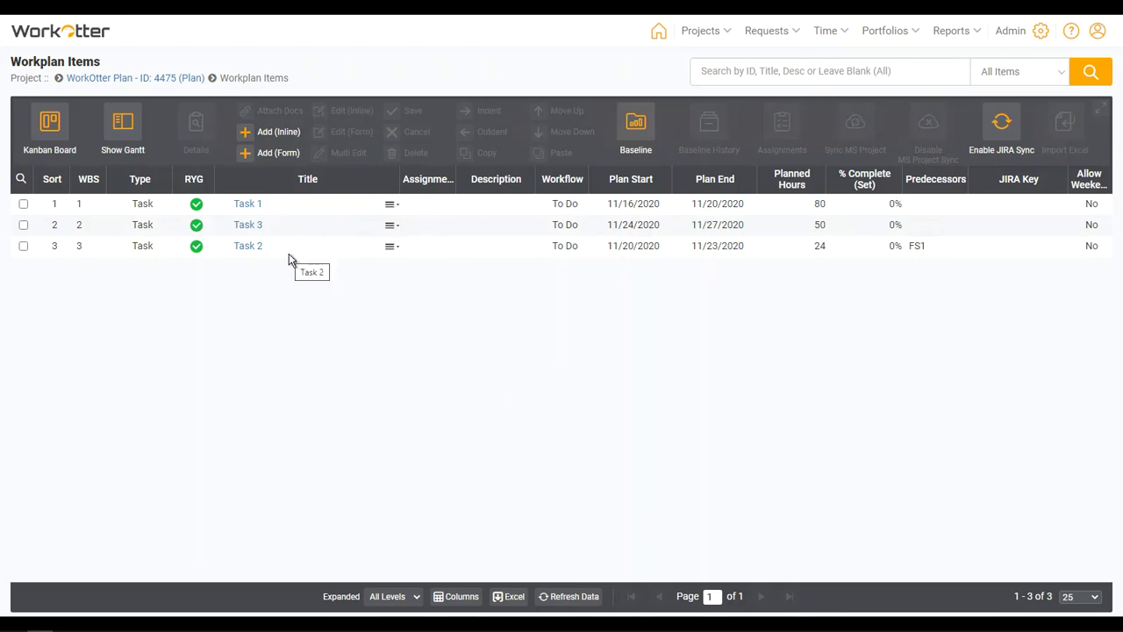
Step: Move Task 3 below Task 2 to WBS 3, confirm the move and clear the row selection
drag(301, 228, 304, 248)
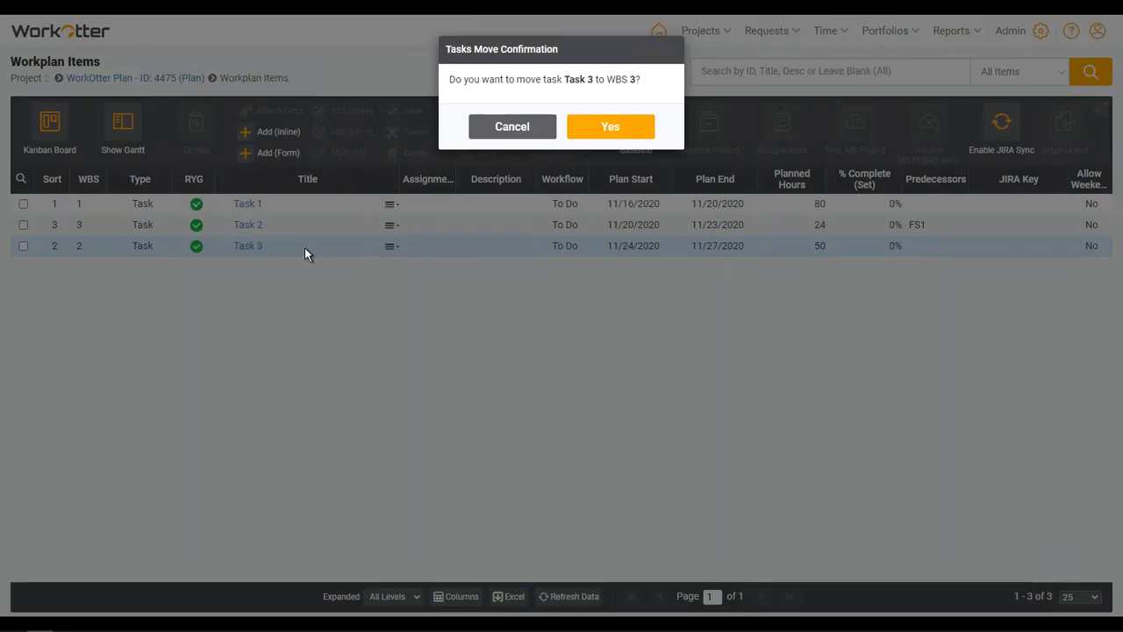
click(584, 130)
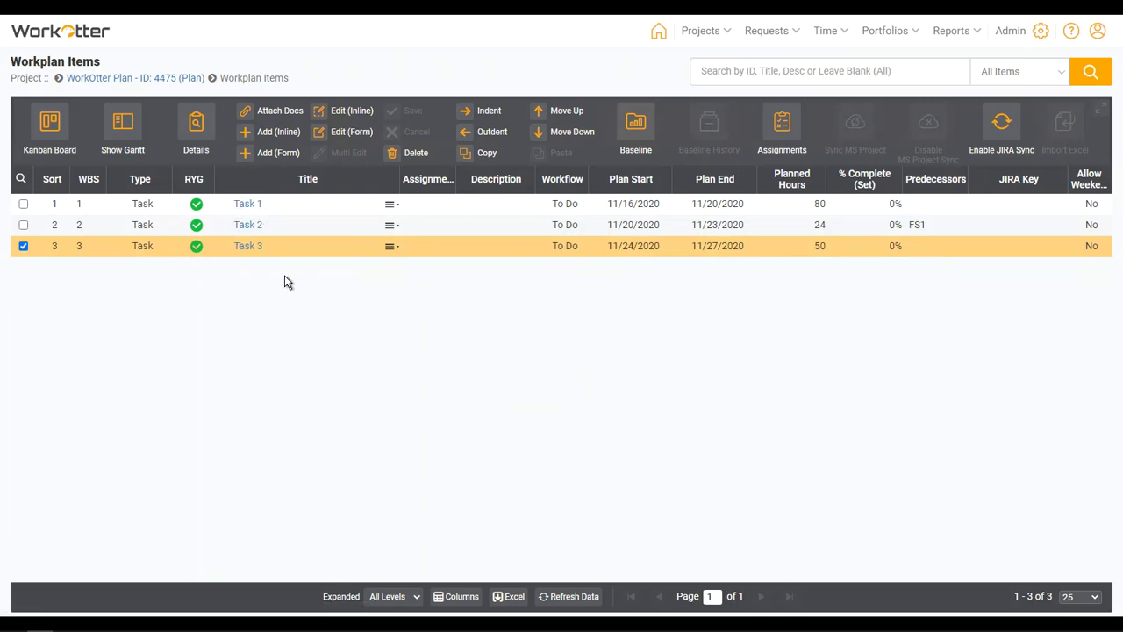
click(24, 247)
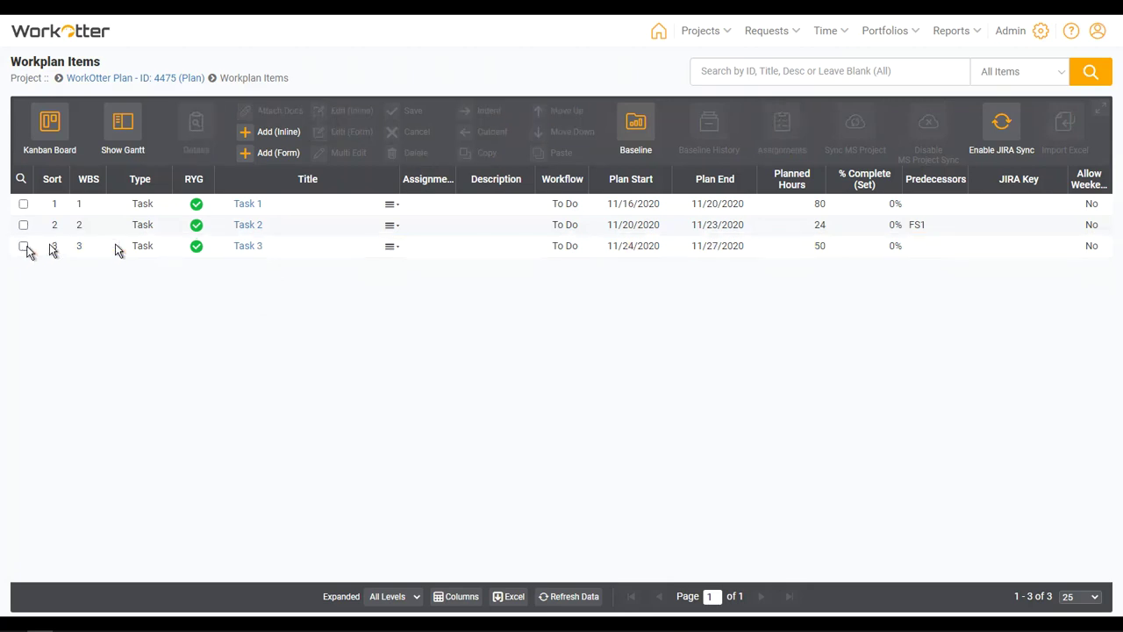
Step: Add an inline workplan item titled Summary before Task 1 and save it
right_click(425, 205)
mouse_move(454, 235)
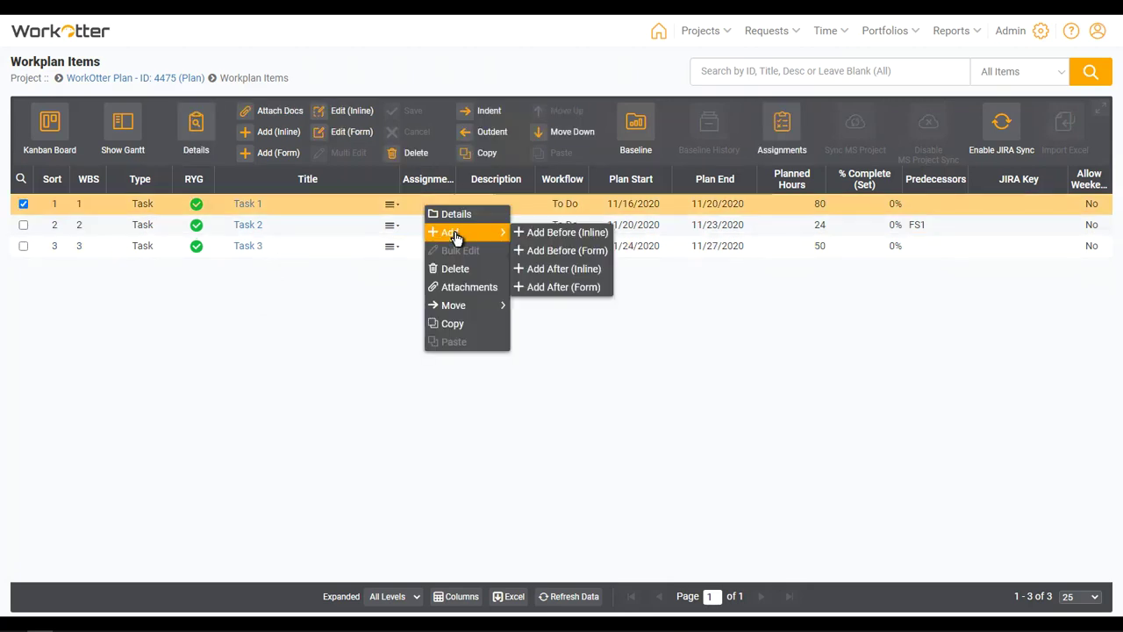
click(548, 242)
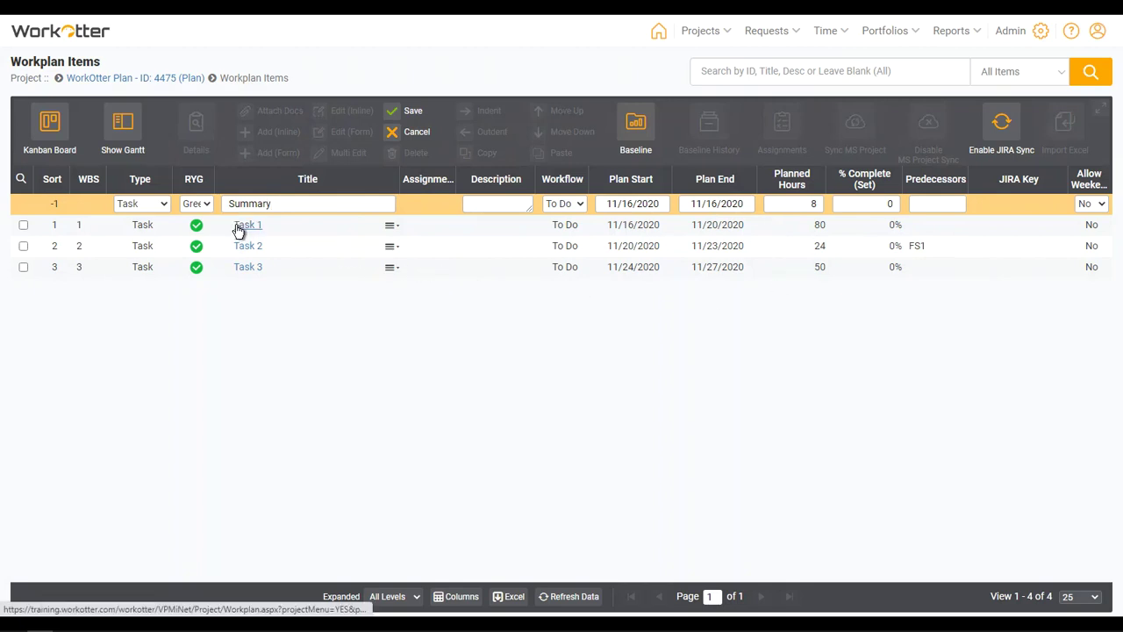
click(395, 113)
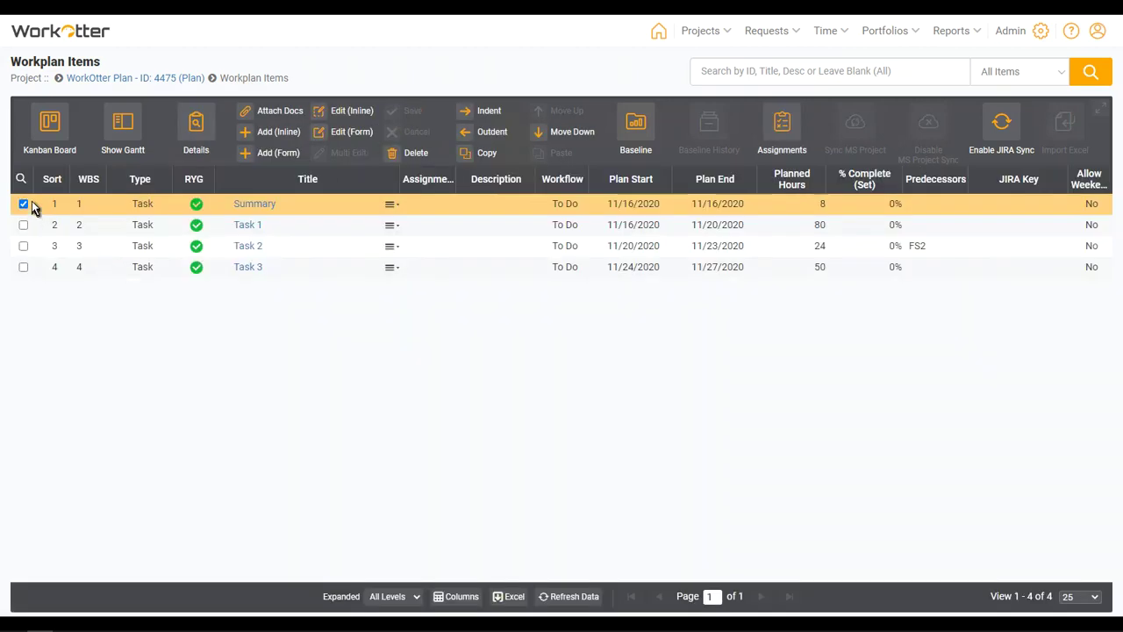
Step: Indent Task 1, Task 2 and Task 3 together beneath Summary, check its collapse and expand behaviour, and clear the selection
click(19, 181)
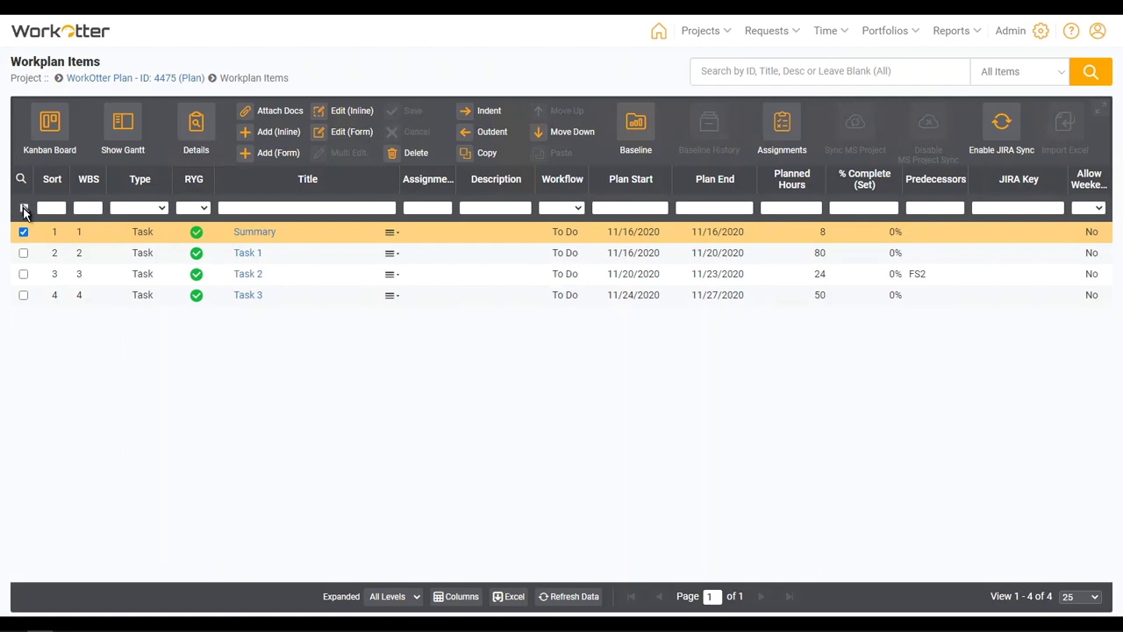
click(24, 208)
click(24, 233)
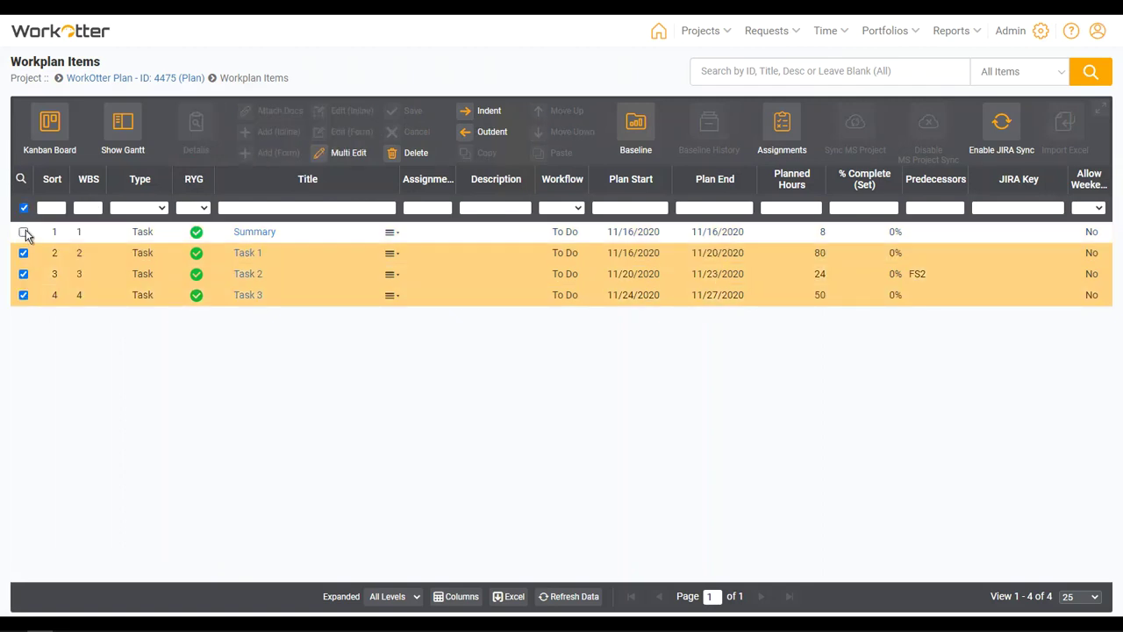
click(487, 114)
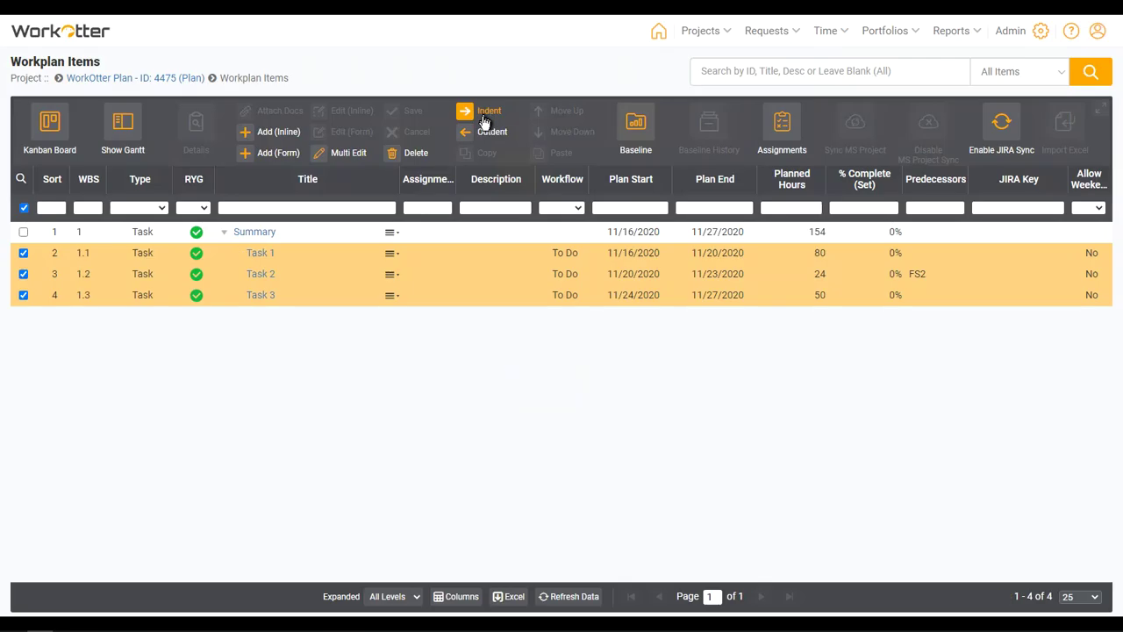
click(224, 233)
click(223, 234)
click(23, 252)
click(24, 273)
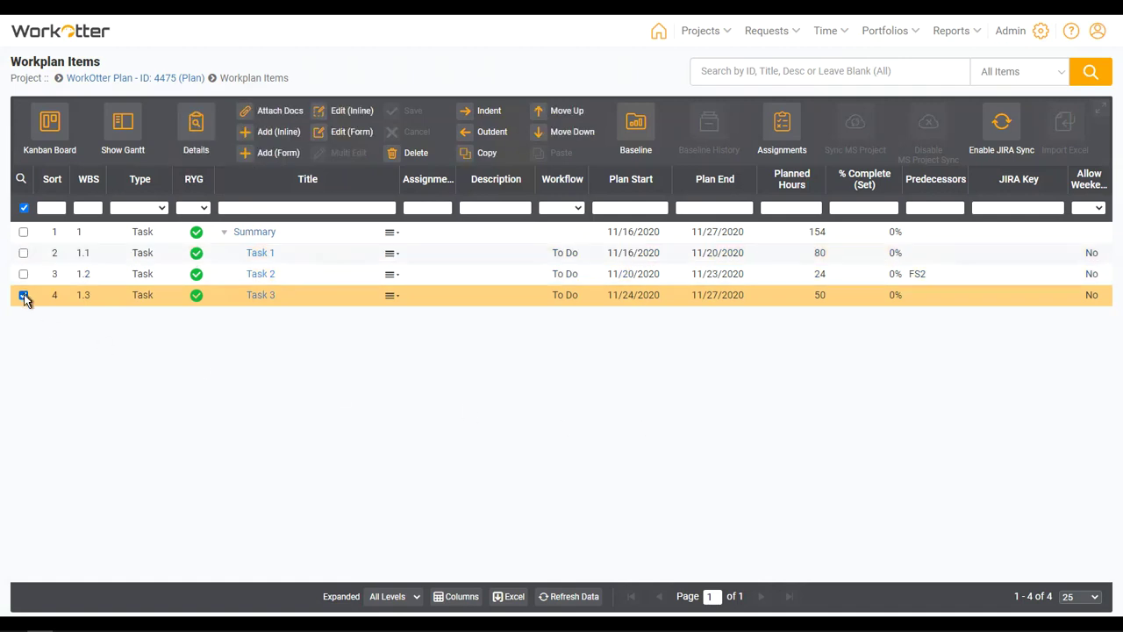
click(24, 296)
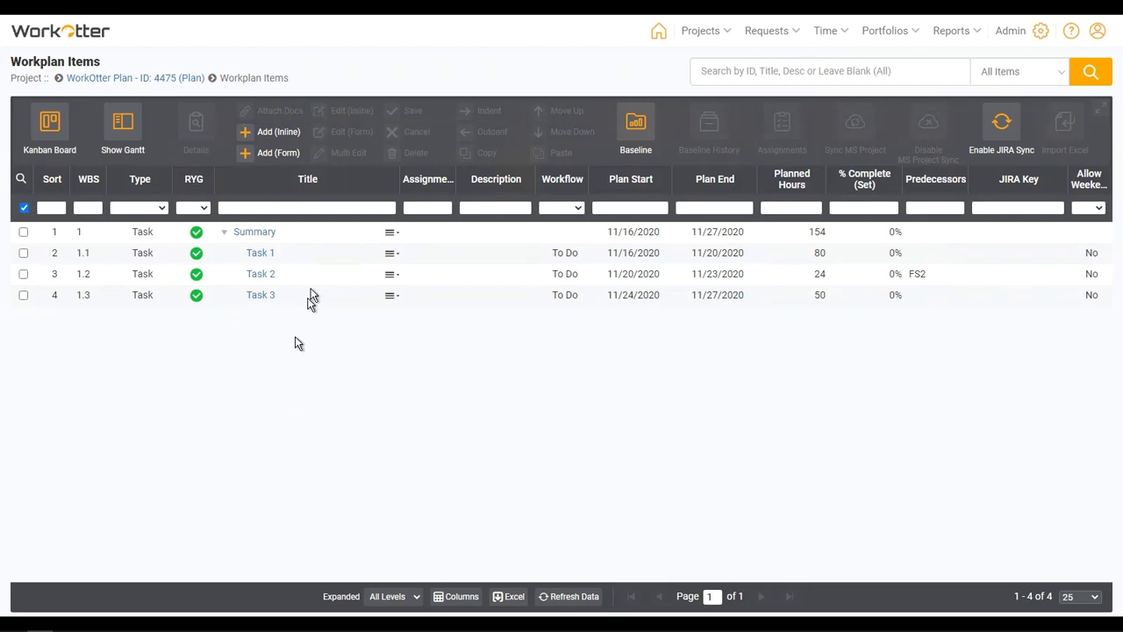
Step: Add an inline item titled Sub1 after Task 3 and save it
click(389, 296)
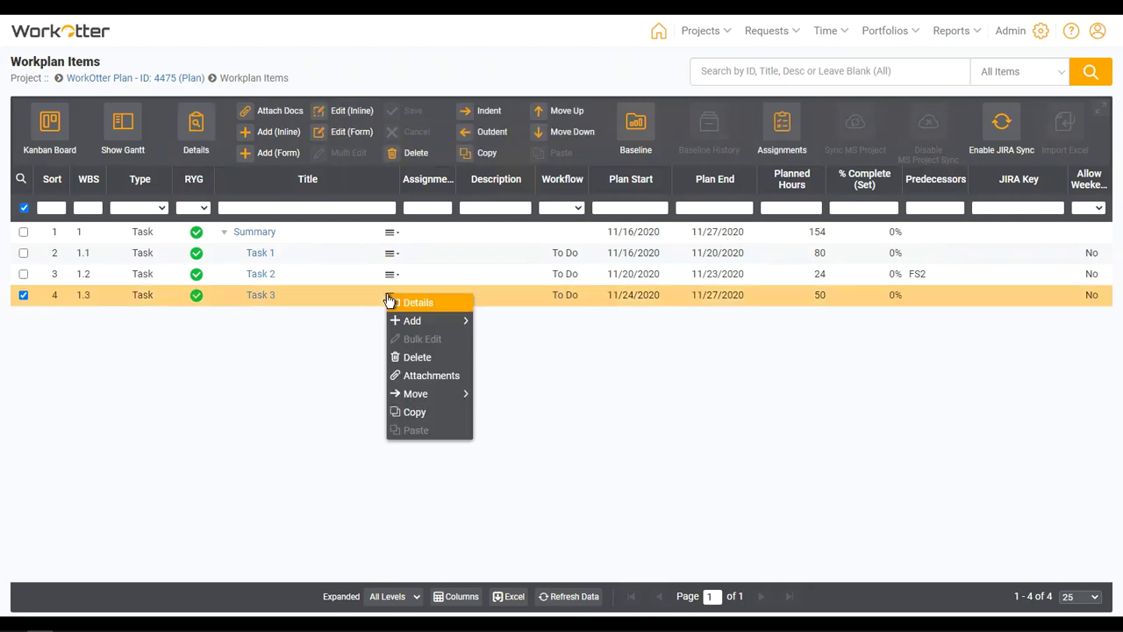
mouse_move(410, 325)
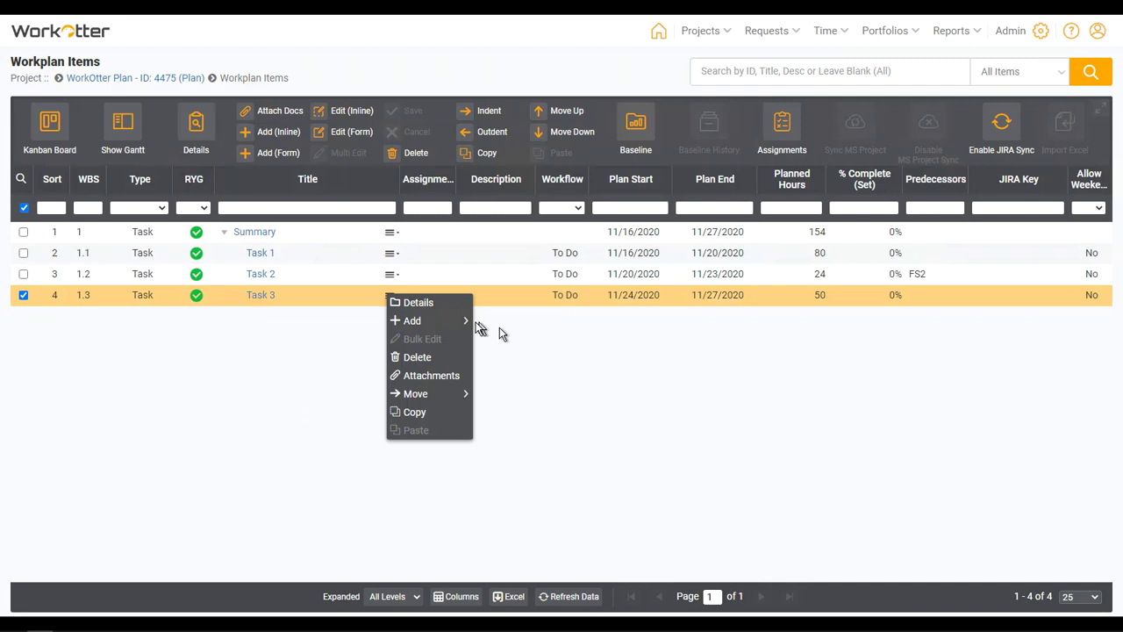
mouse_move(472, 327)
click(517, 360)
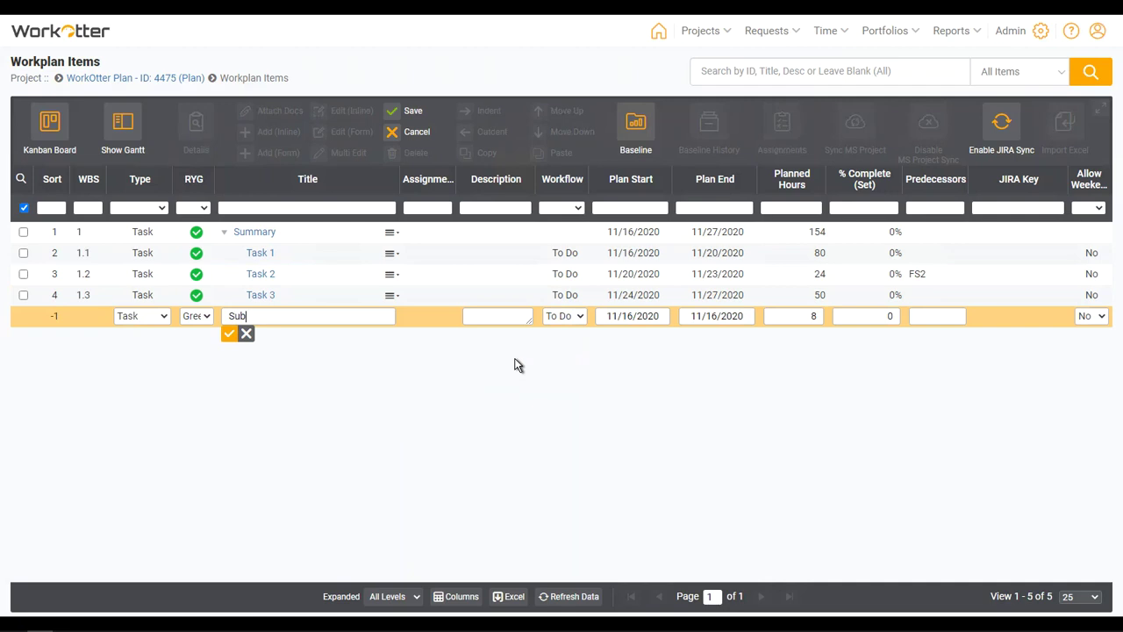
key(Return)
Step: Add three more inline items in succession after Sub1, titled sub2, sub3 and sub4, and save them
text(sub)
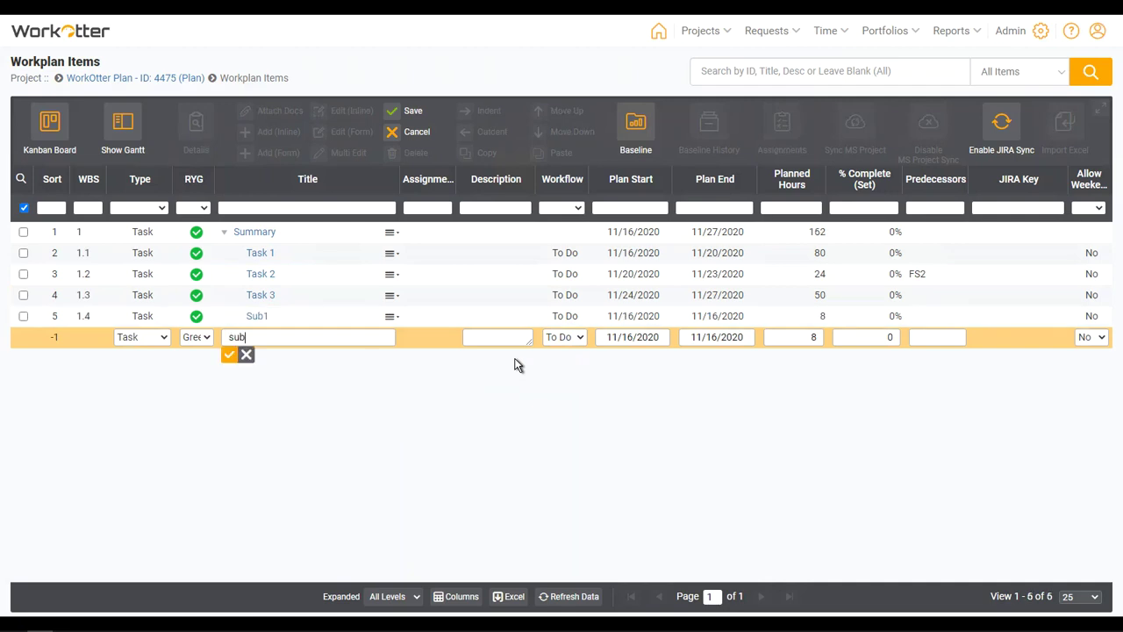
text(2)
key(Return)
text(sub3)
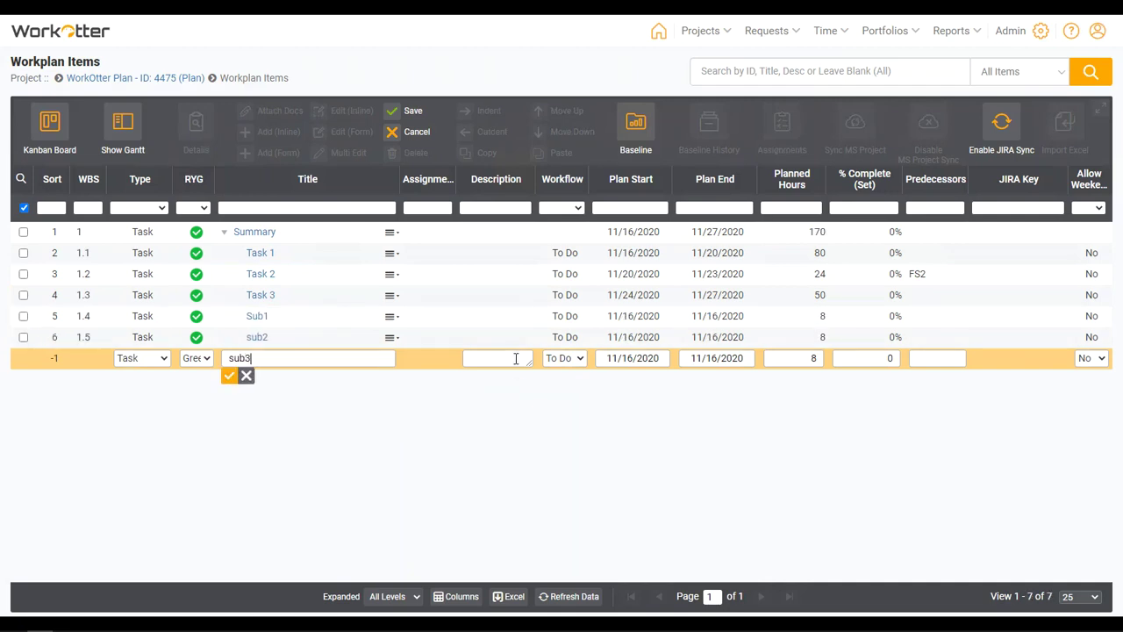
key(Return)
text(sub)
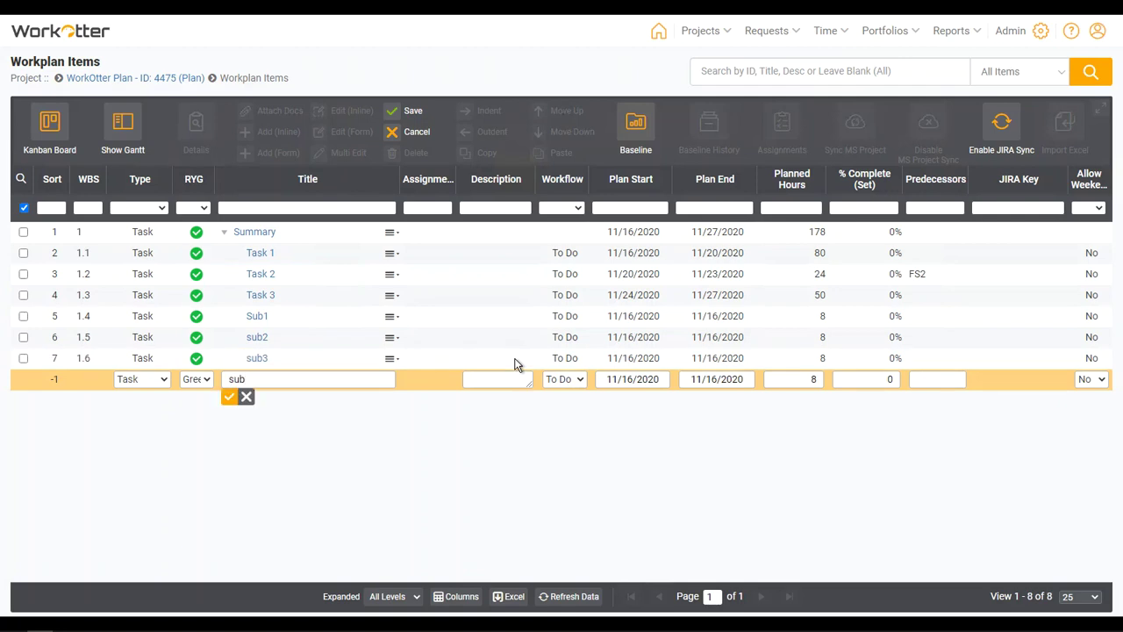
text(4)
click(228, 396)
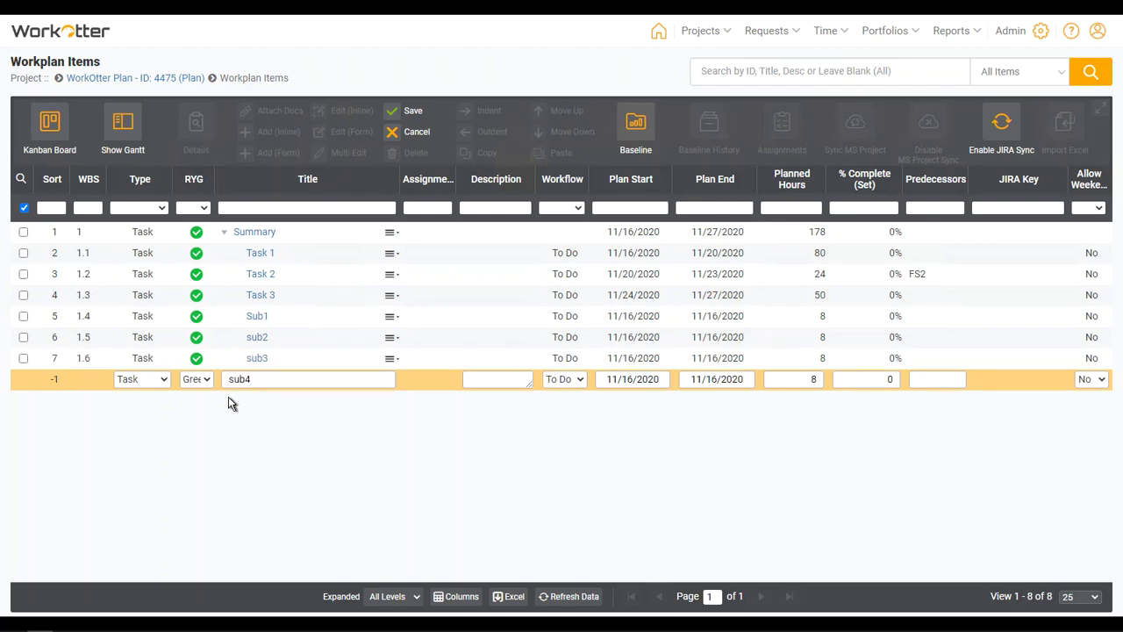
click(409, 112)
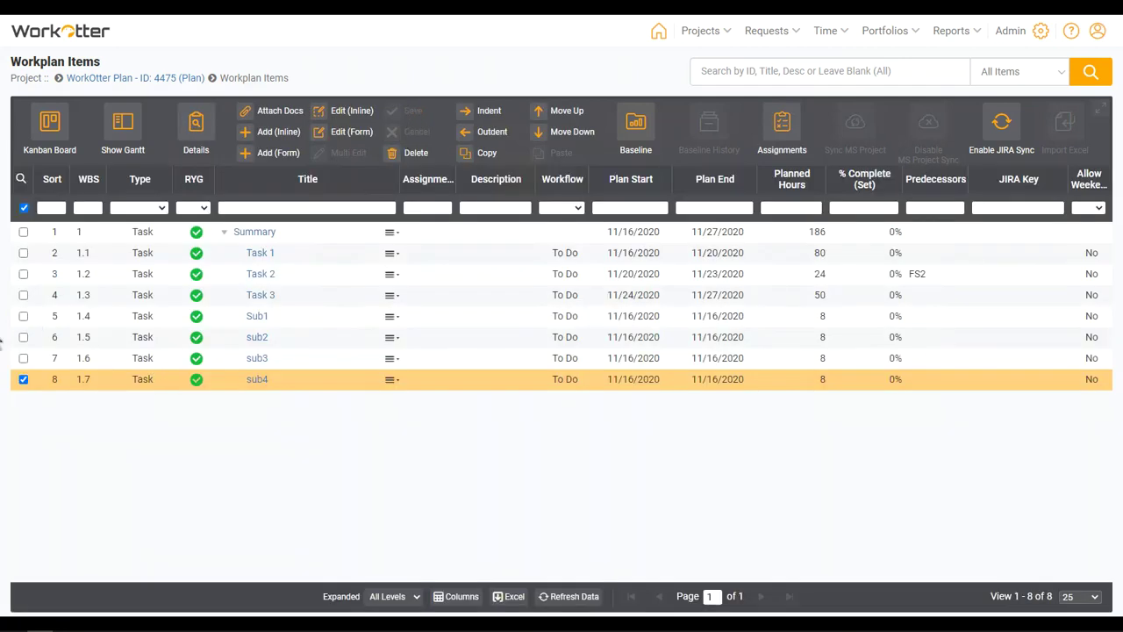
Step: Indent Sub1, sub2, sub3 and sub4 together so they become children of Task 3
click(23, 317)
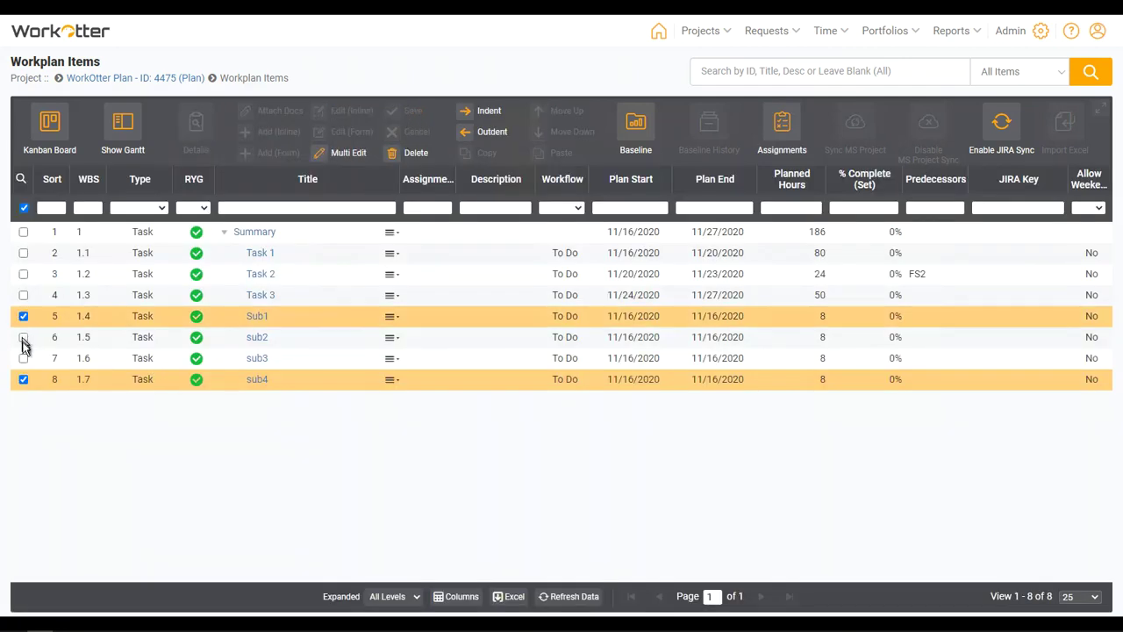
click(24, 338)
click(24, 358)
click(466, 112)
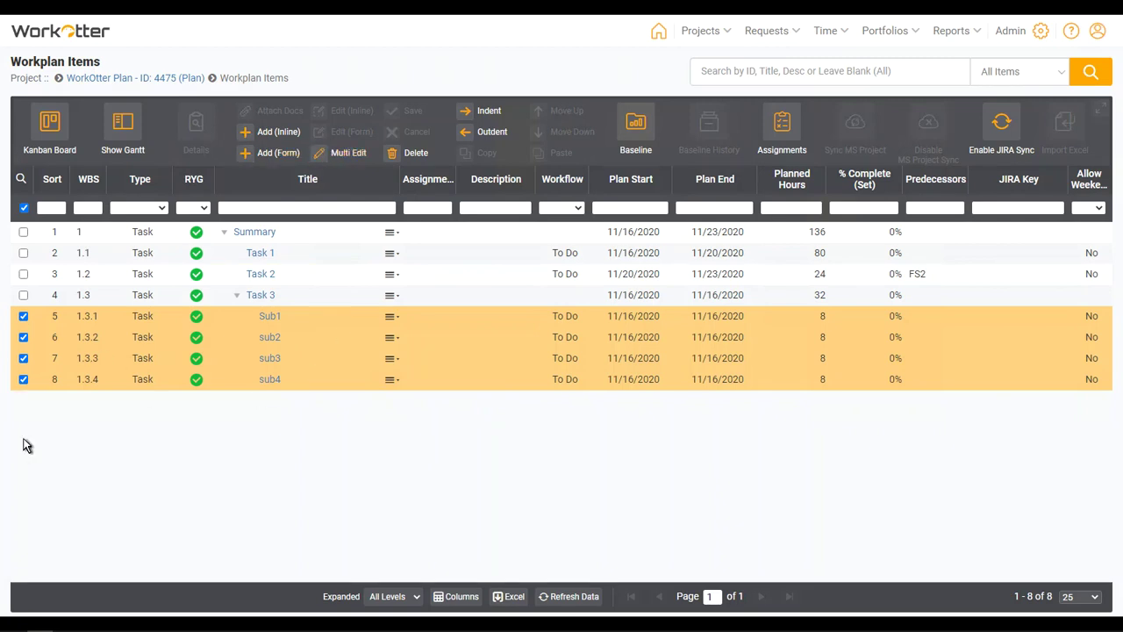
Step: Start a bulk edit of the four selected subtasks and add the Location, Phase and Planned Hours fields to its form
click(337, 156)
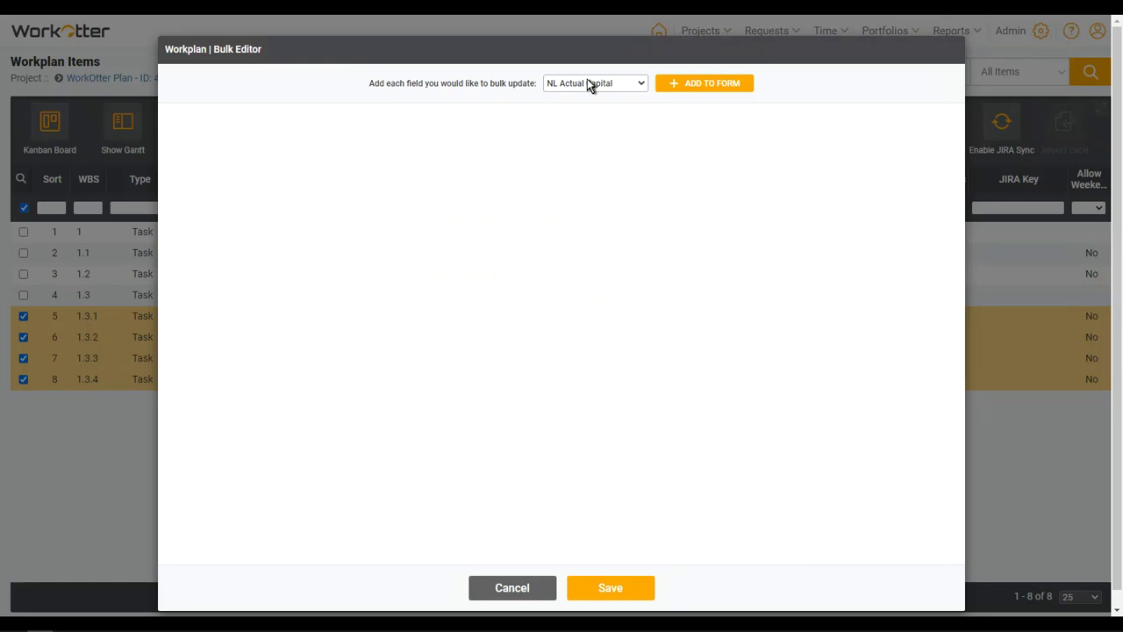
click(588, 82)
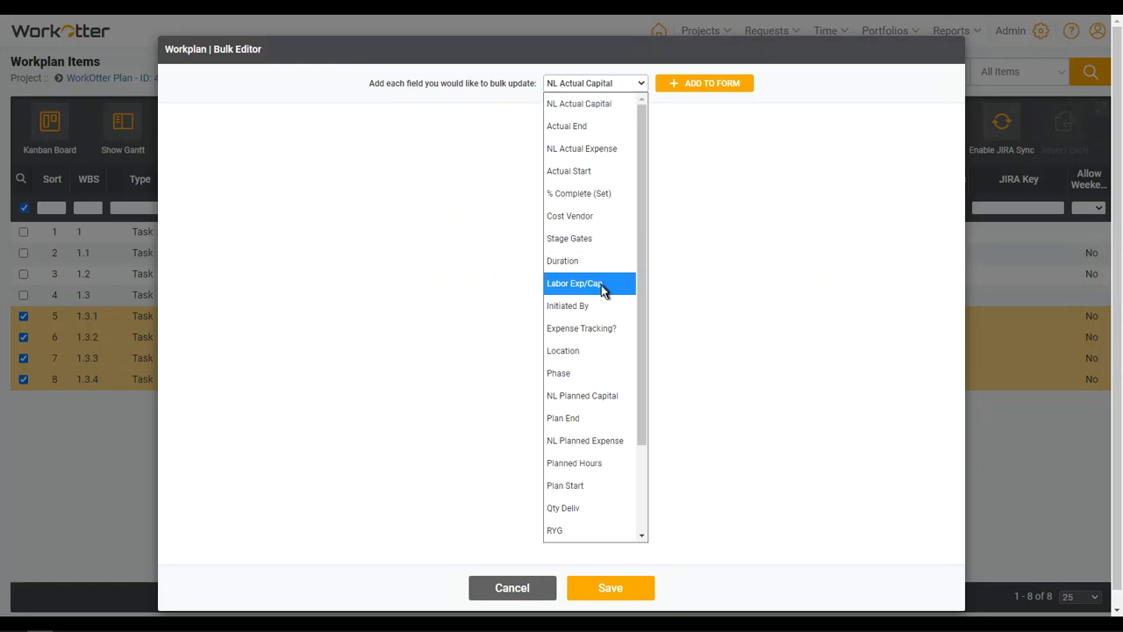
click(575, 351)
click(667, 83)
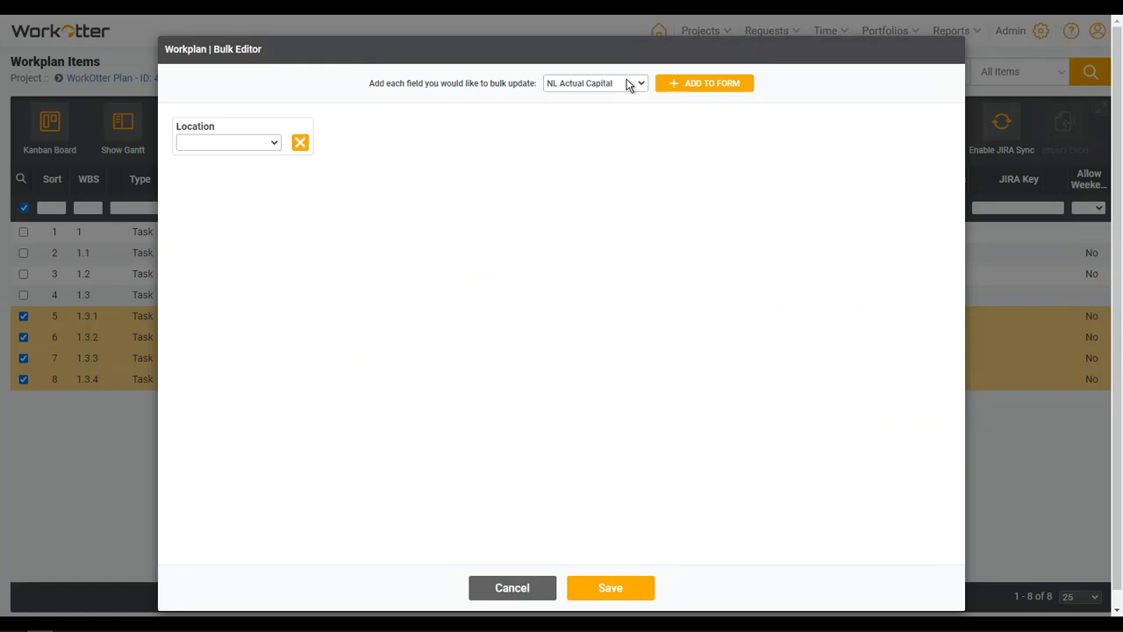
click(603, 83)
click(578, 350)
click(681, 82)
click(610, 85)
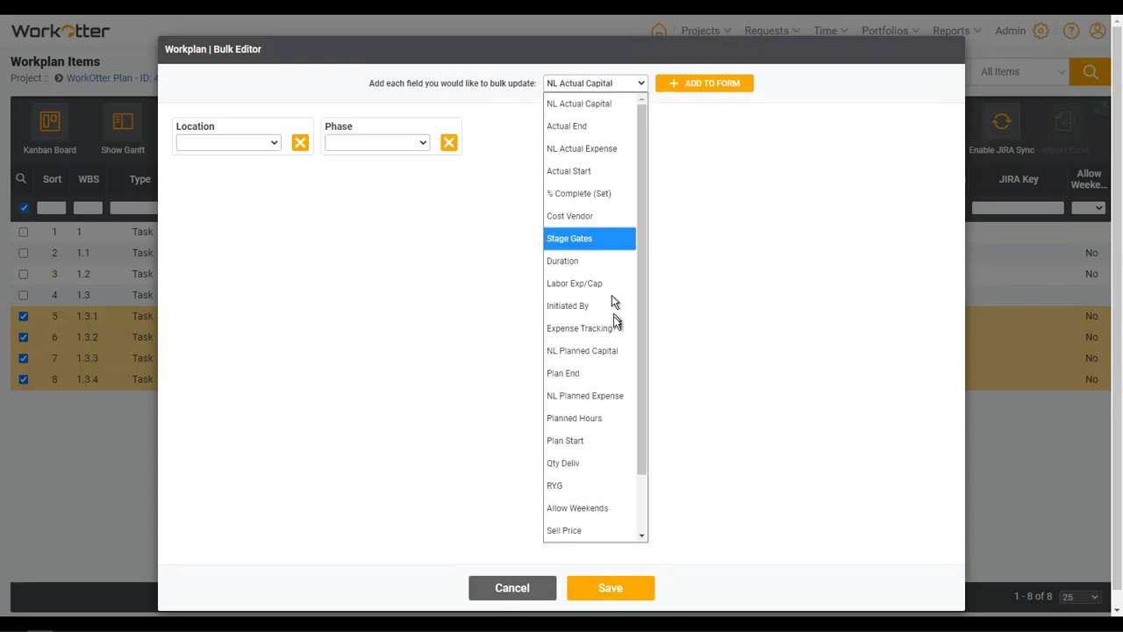
scroll(612, 399, down, 2)
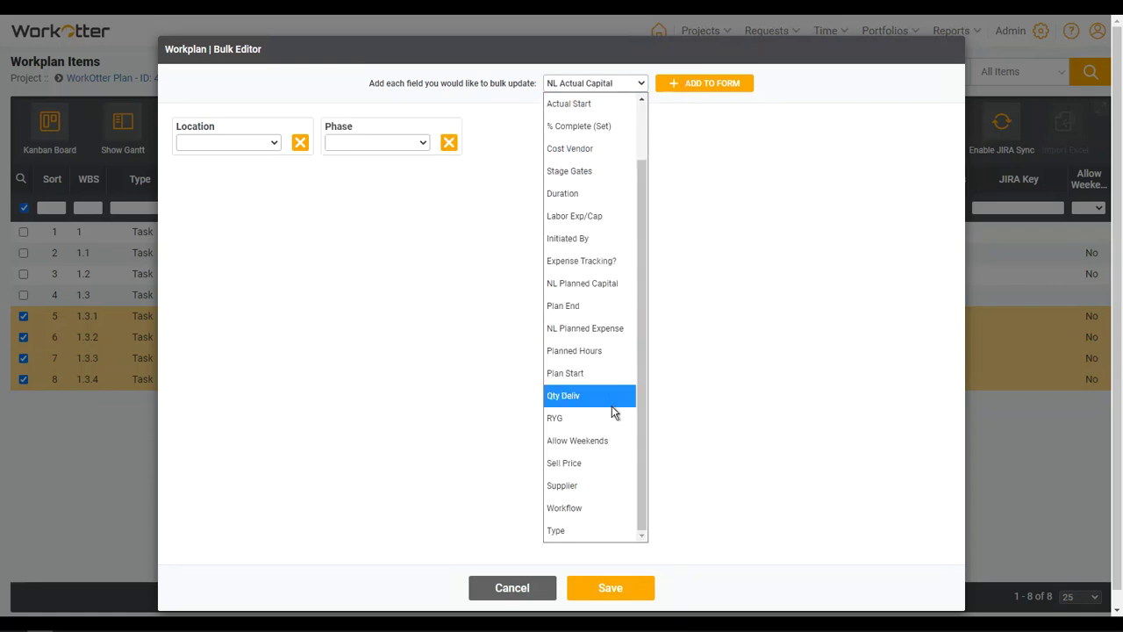
click(592, 350)
click(701, 85)
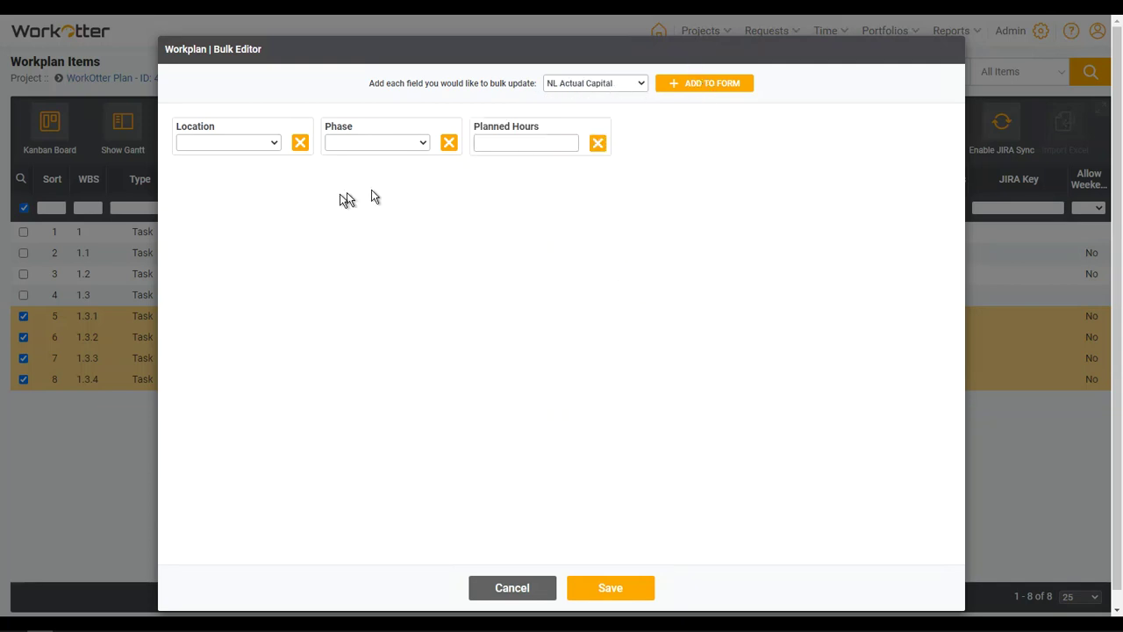
Step: Set the four subtasks' location to Canada, phase to Planning and planned hours to 50, and save the bulk edit
click(230, 143)
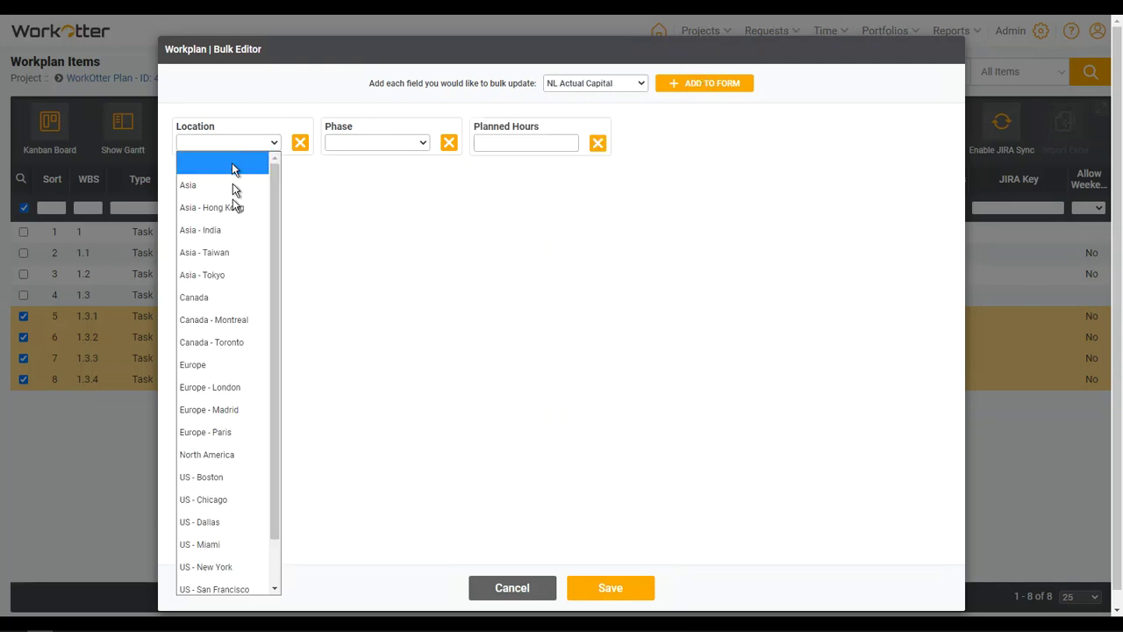
click(217, 301)
click(348, 144)
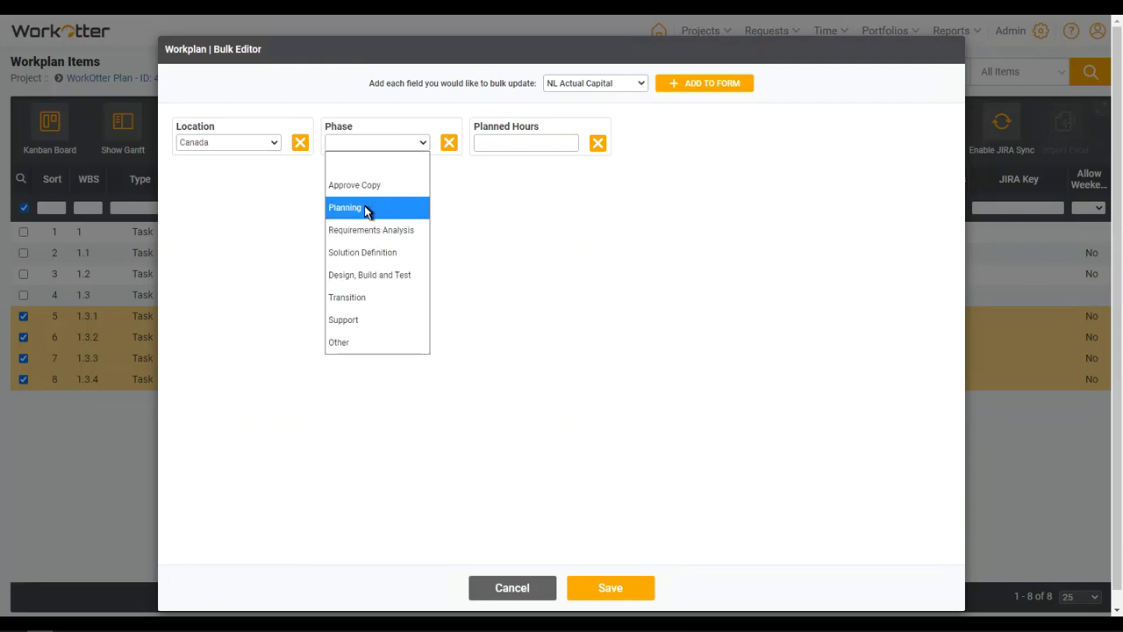
click(366, 206)
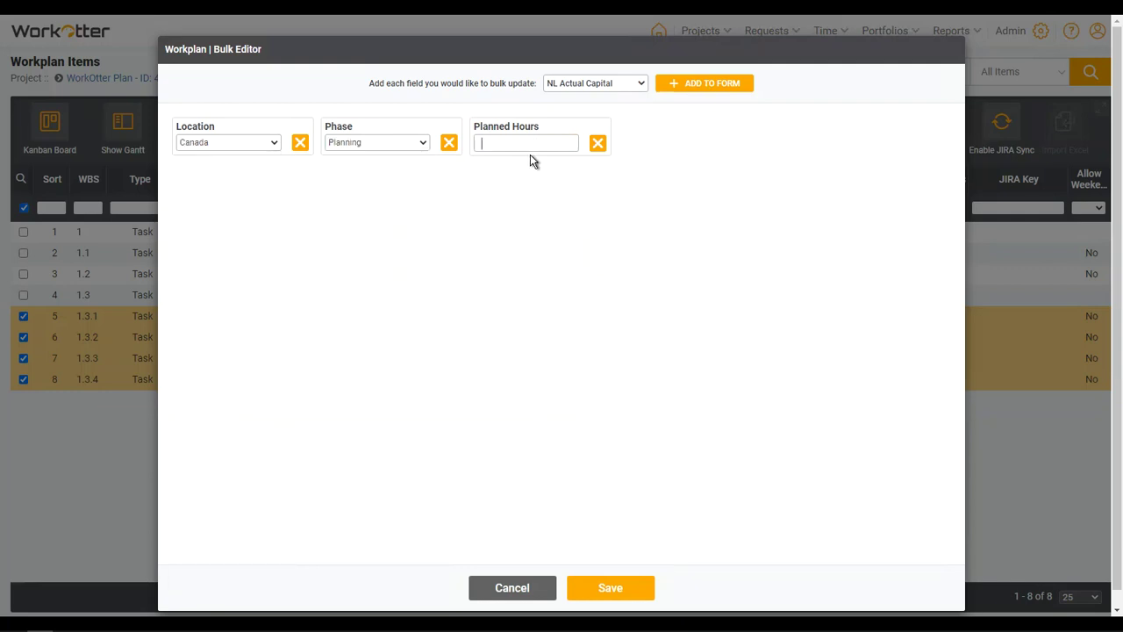
text(50)
click(616, 589)
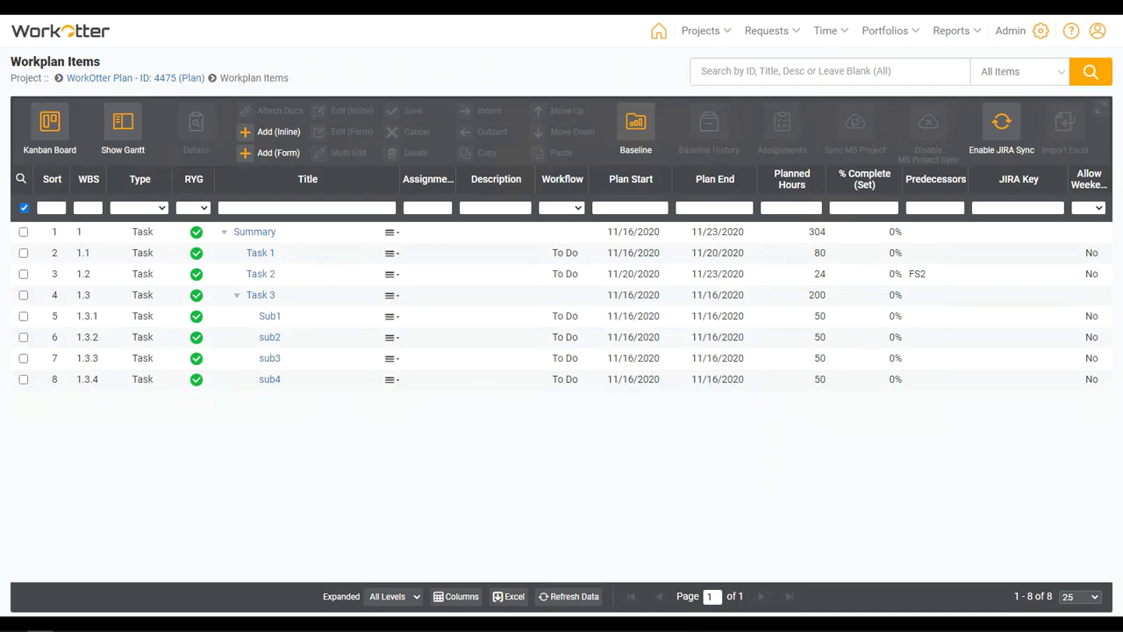
Step: Edit sub2 inline, set its RYG status to Red and save the row
click(593, 341)
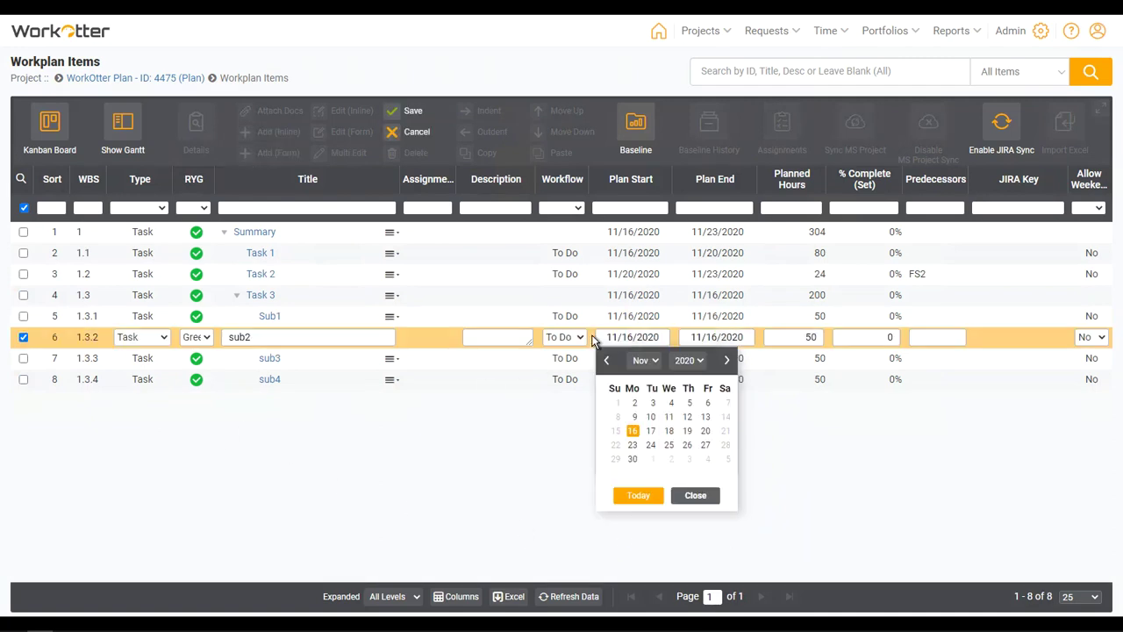
click(211, 340)
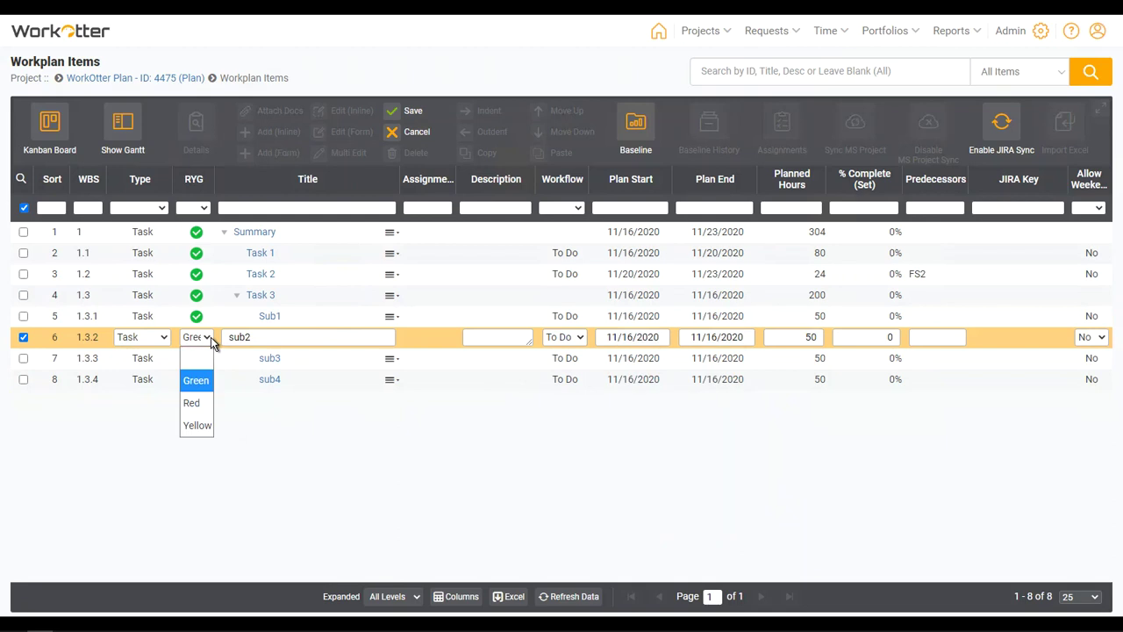
click(193, 403)
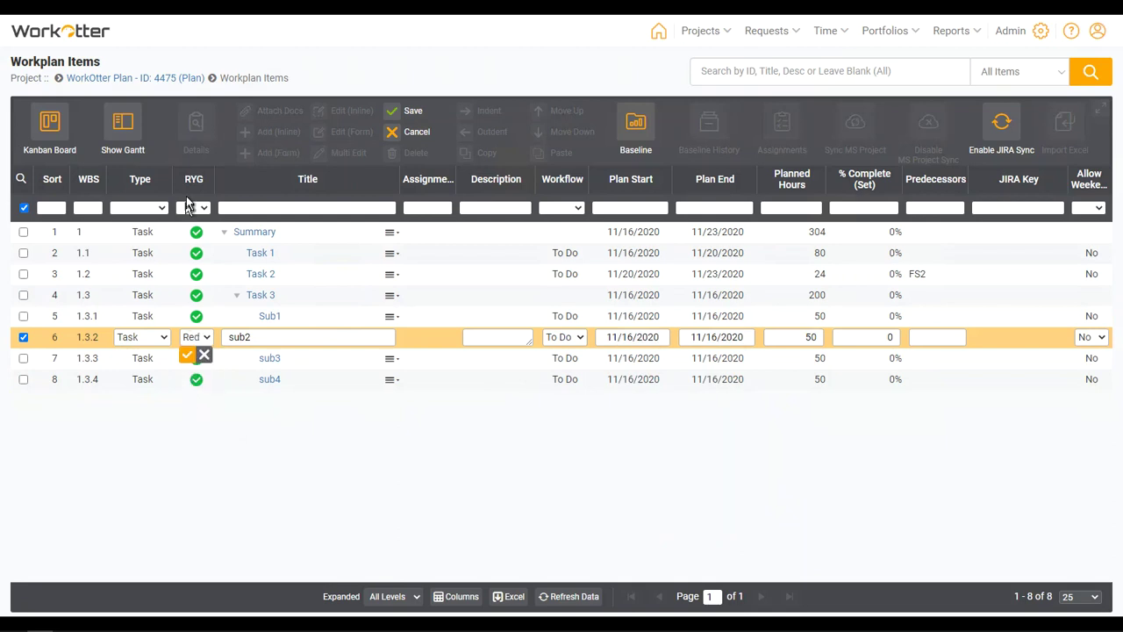
click(189, 355)
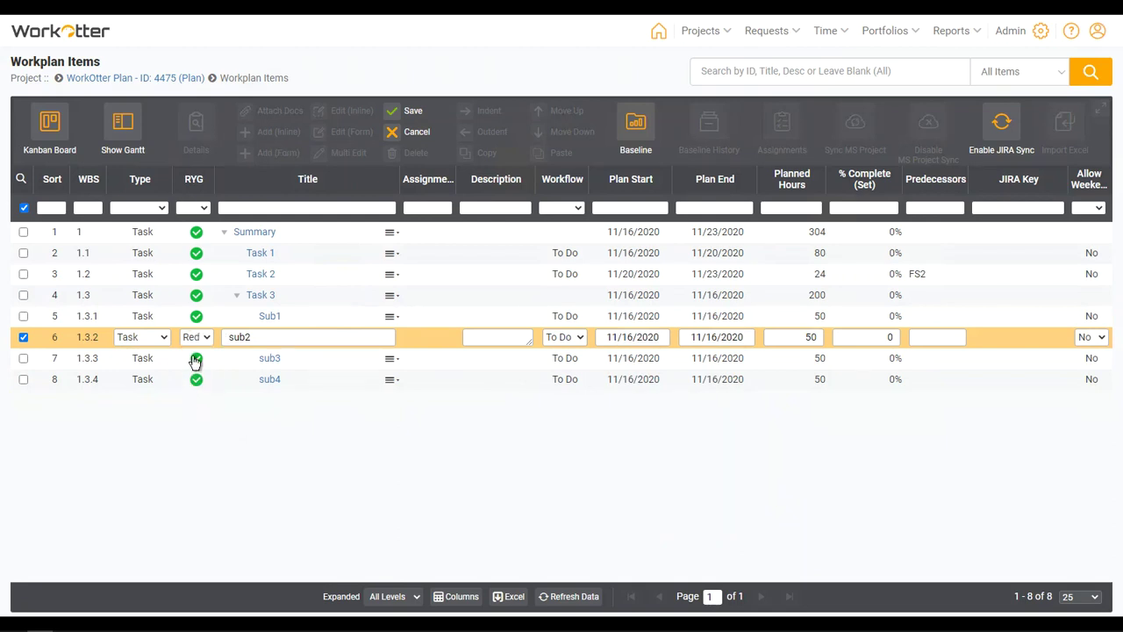
Step: Save the sub2 row and change sub4's type to Milestone with an inline edit
click(403, 111)
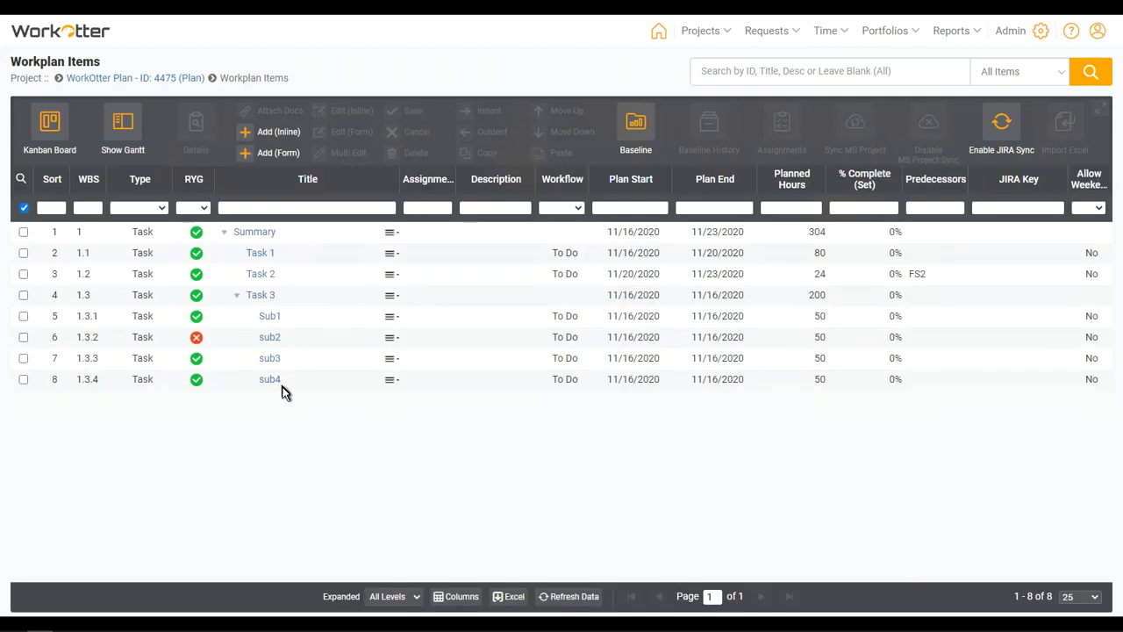
click(495, 379)
click(140, 379)
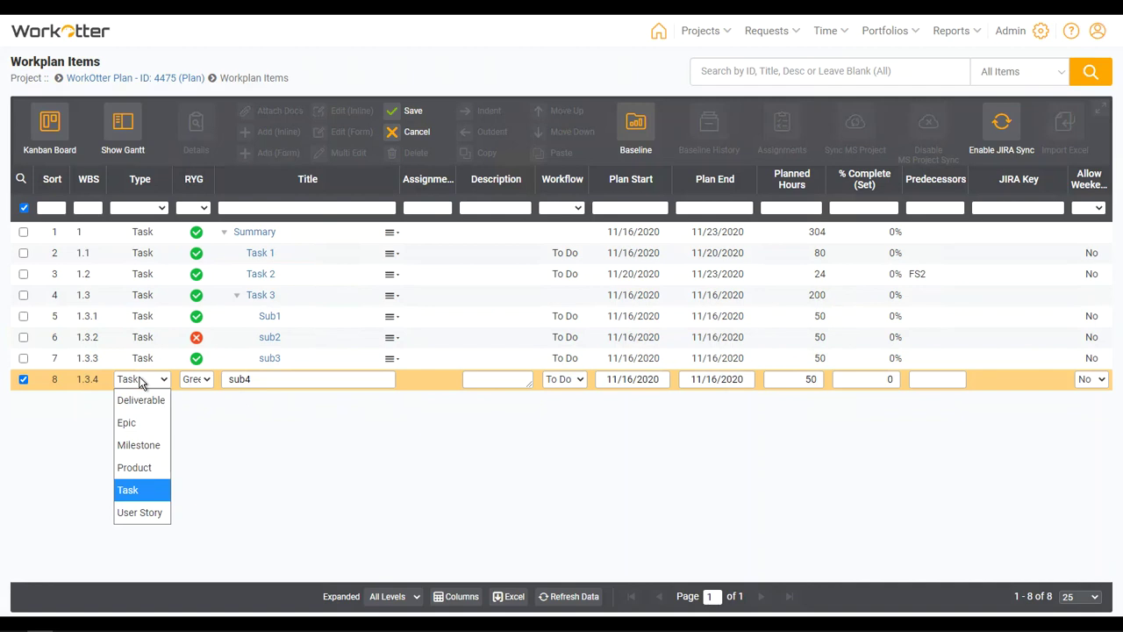
click(153, 446)
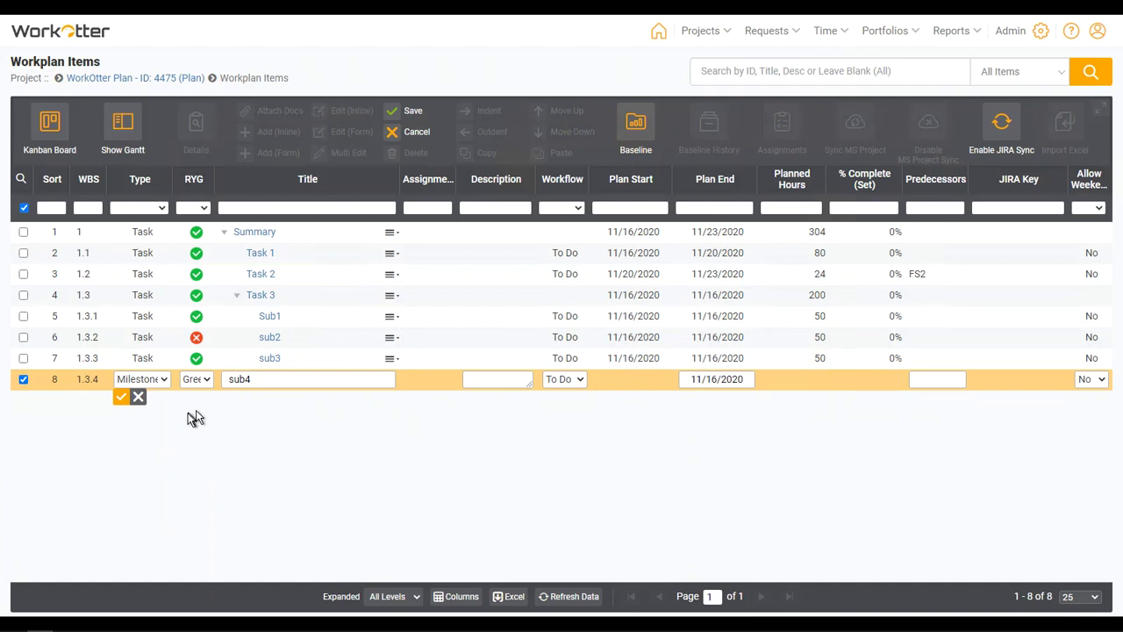
click(123, 398)
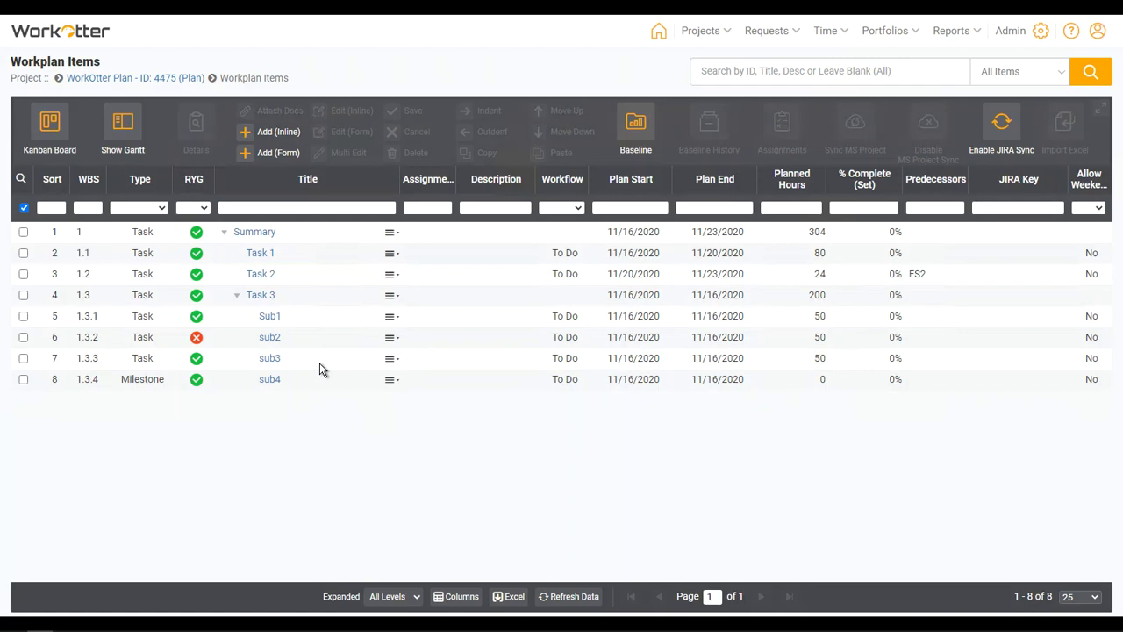
Step: Show the Gantt chart, link the end of Task 2 to the start of Task 3 as a dependency, and save it
click(132, 130)
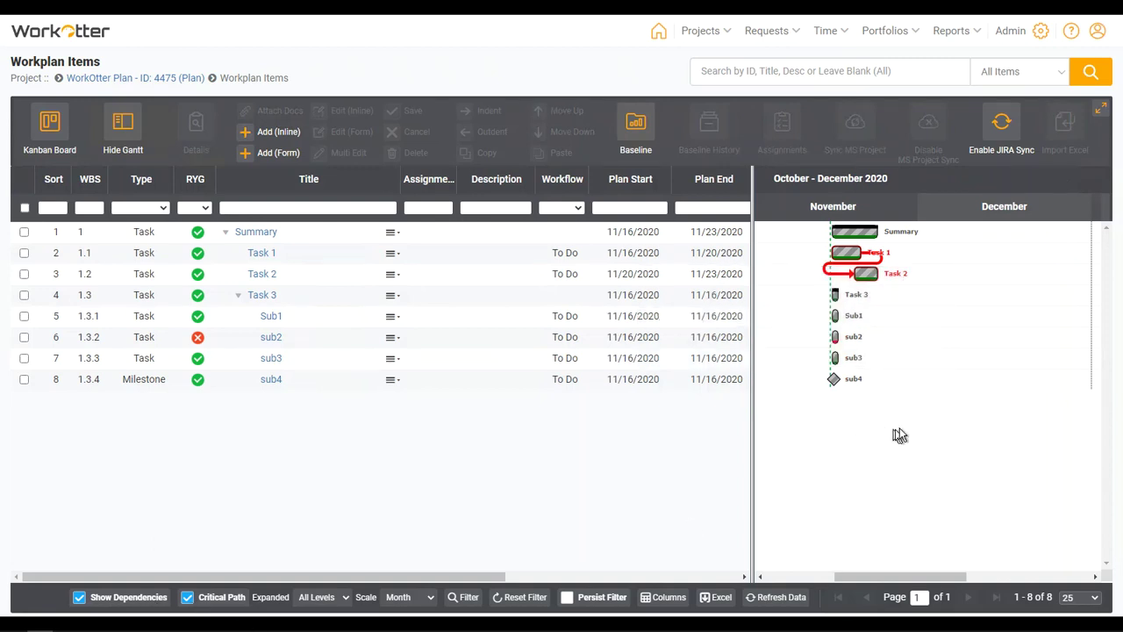
mouse_move(862, 274)
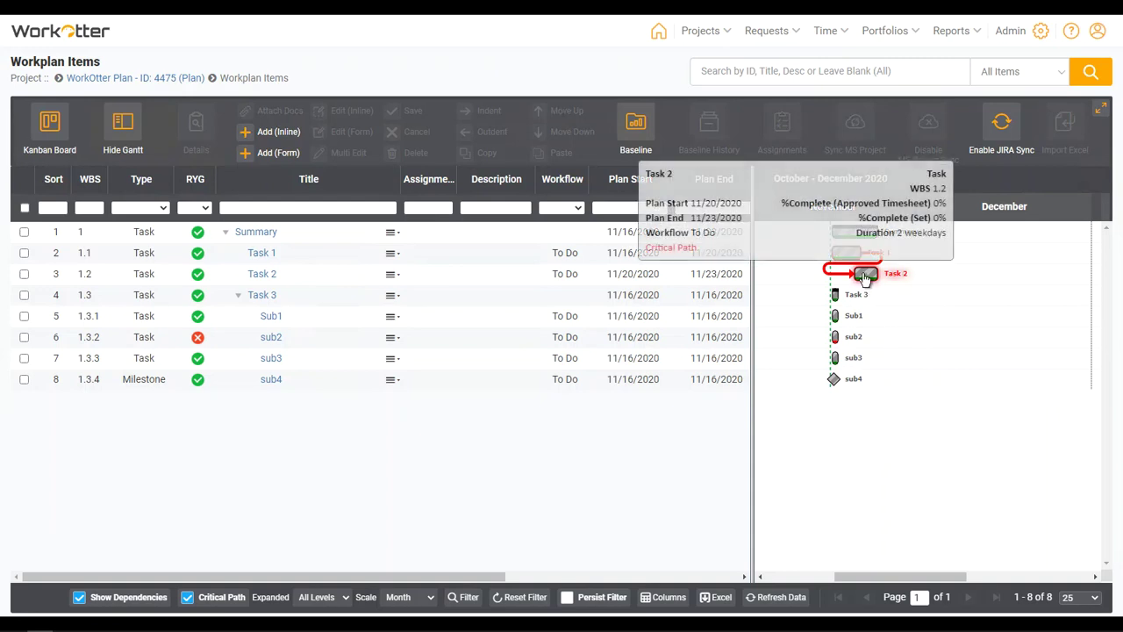
click(865, 275)
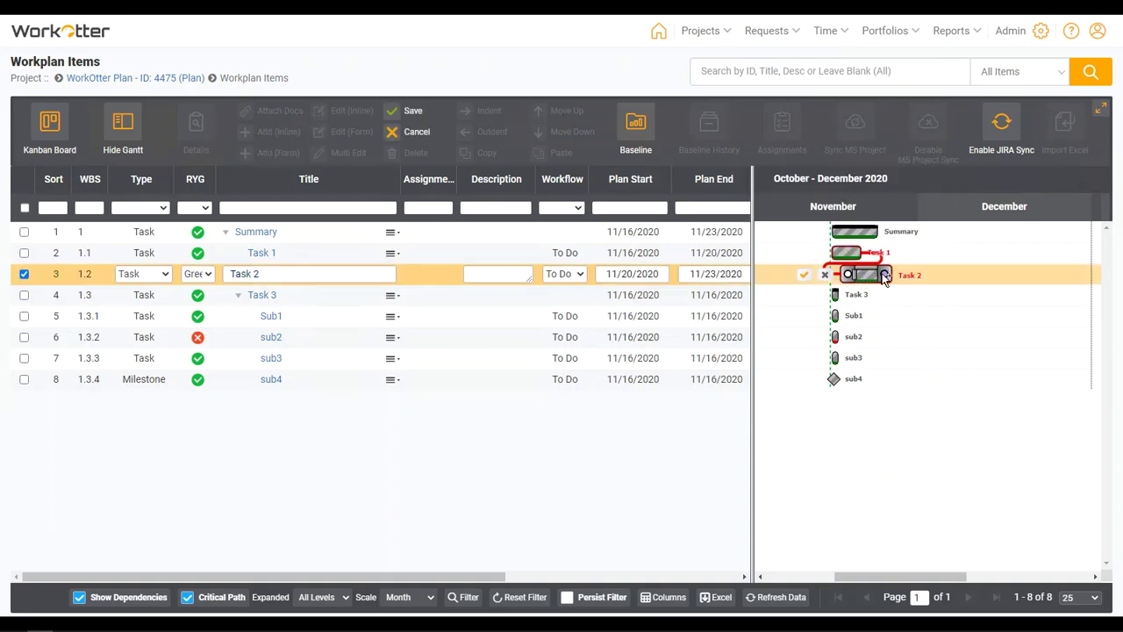
click(884, 275)
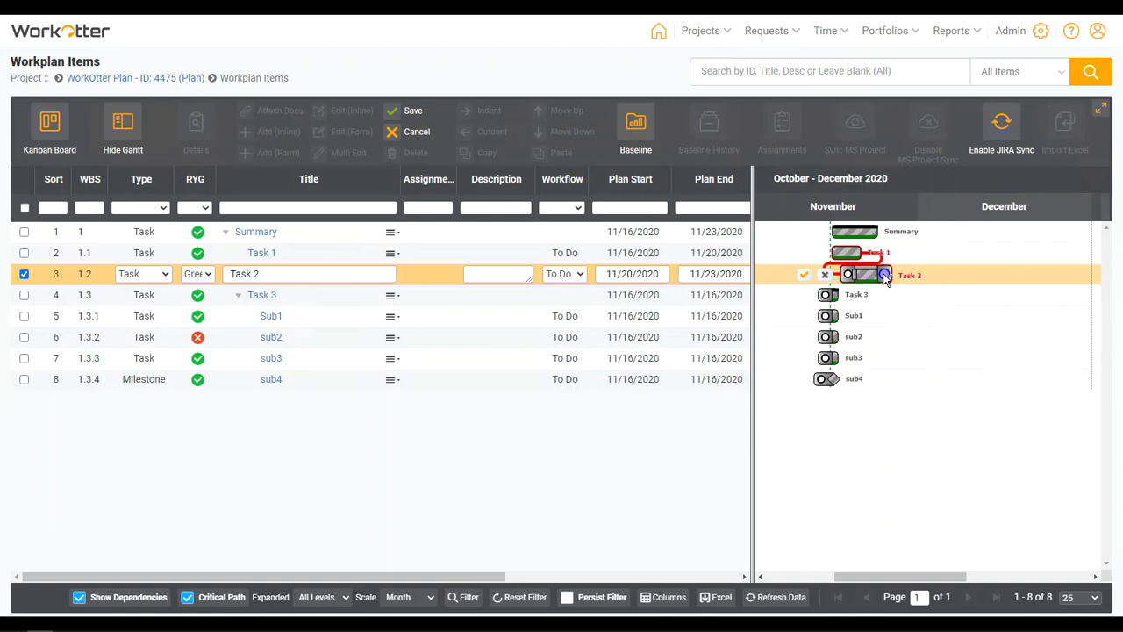
drag(873, 289, 826, 299)
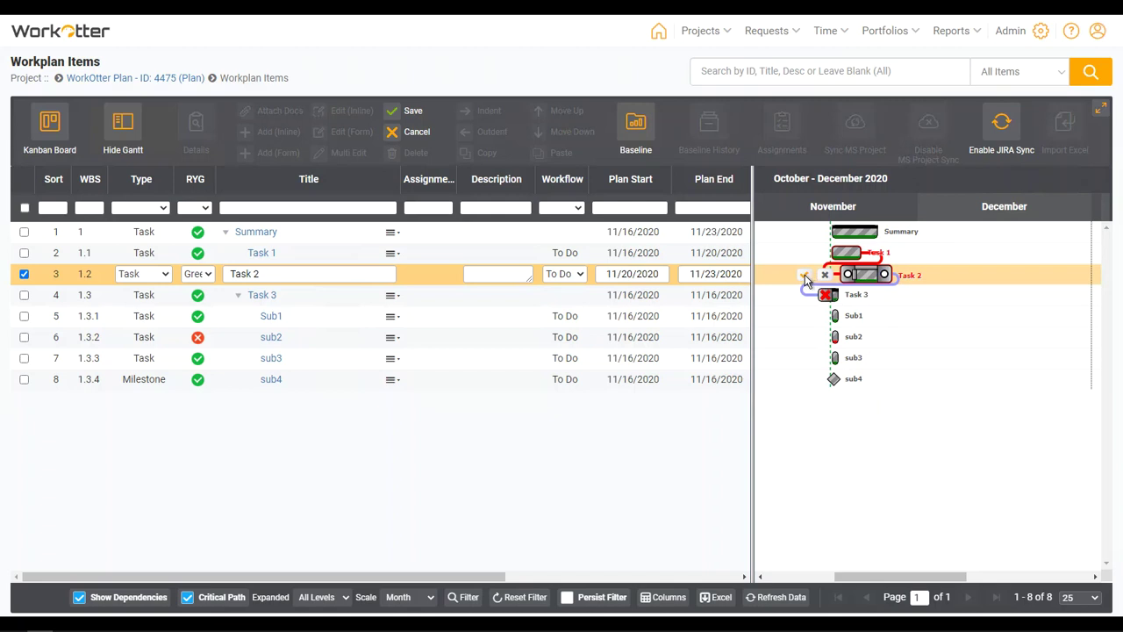
click(805, 279)
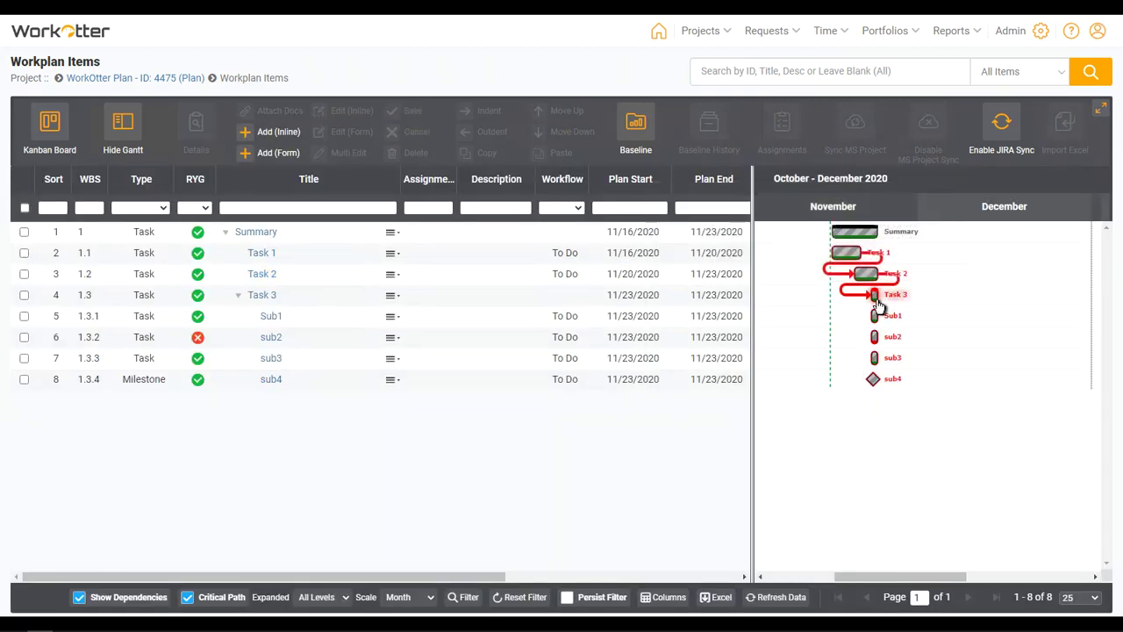
double_click(877, 303)
mouse_move(878, 312)
mouse_down()
mouse_move(875, 386)
mouse_move(880, 296)
mouse_up()
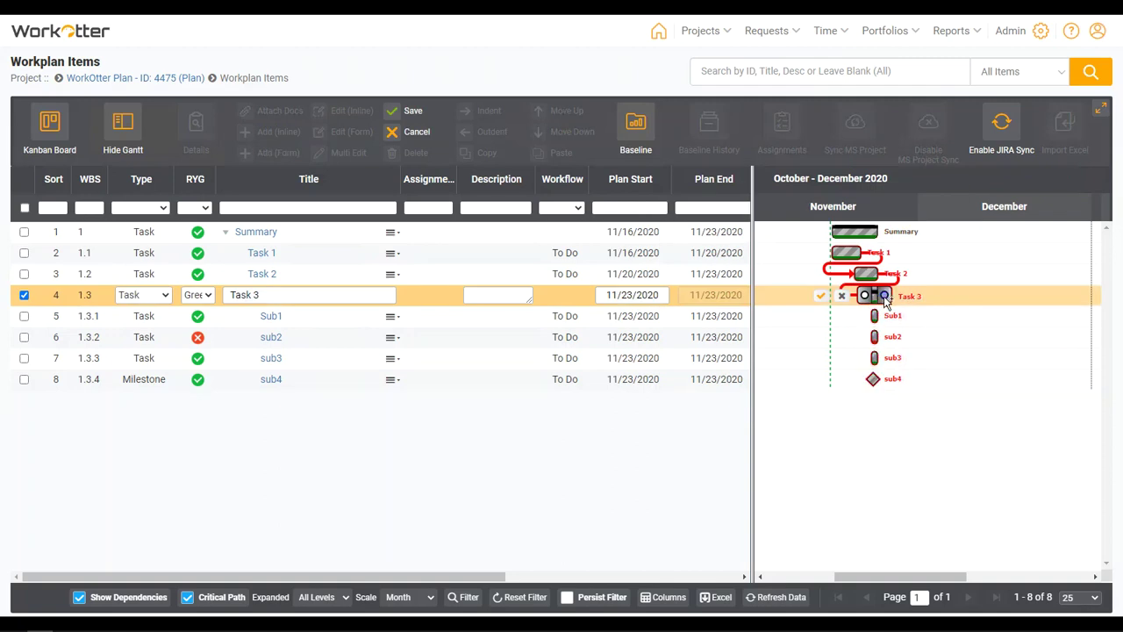
click(845, 299)
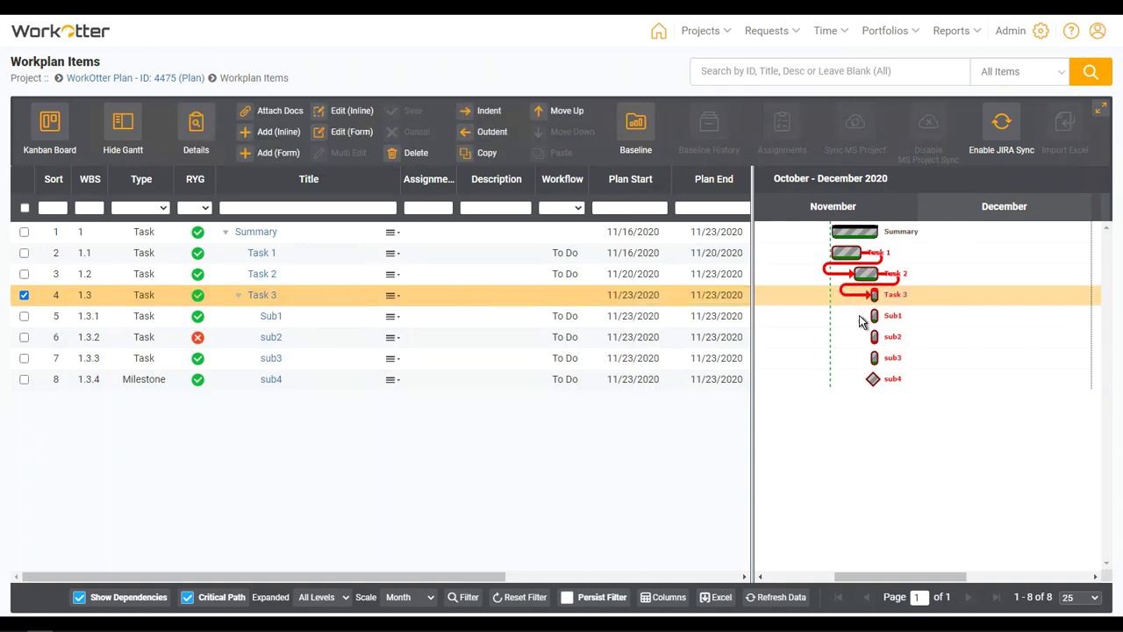
Step: Move Task 1 in the Gantt chart to run from 11/30/2020 to 12/04/2020 and save the new dates
click(840, 255)
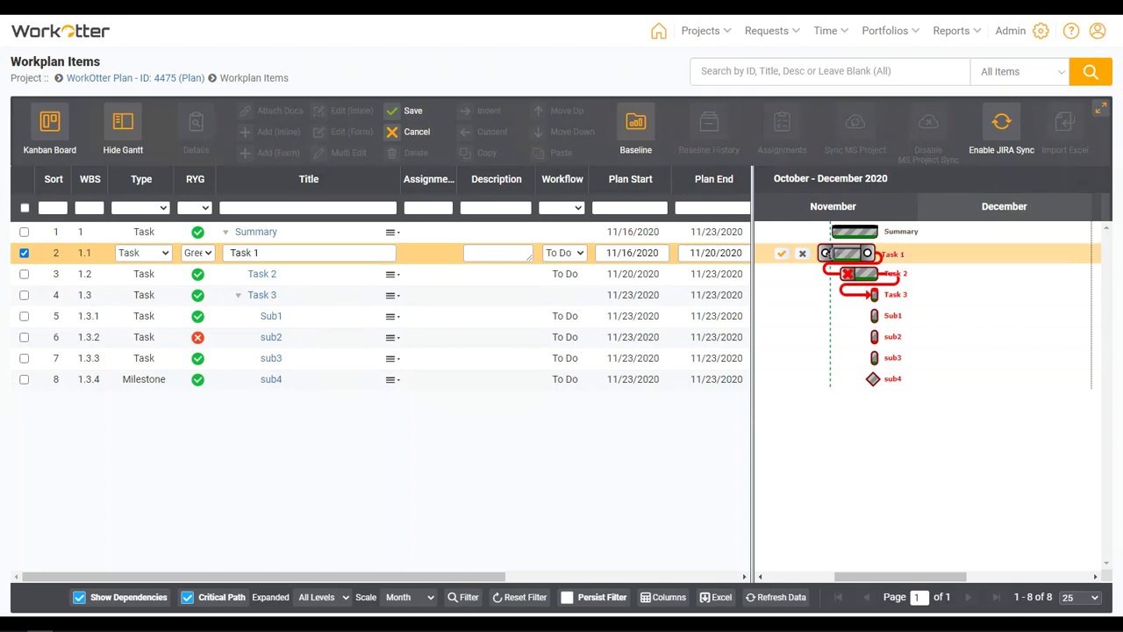
drag(840, 253, 921, 255)
click(623, 178)
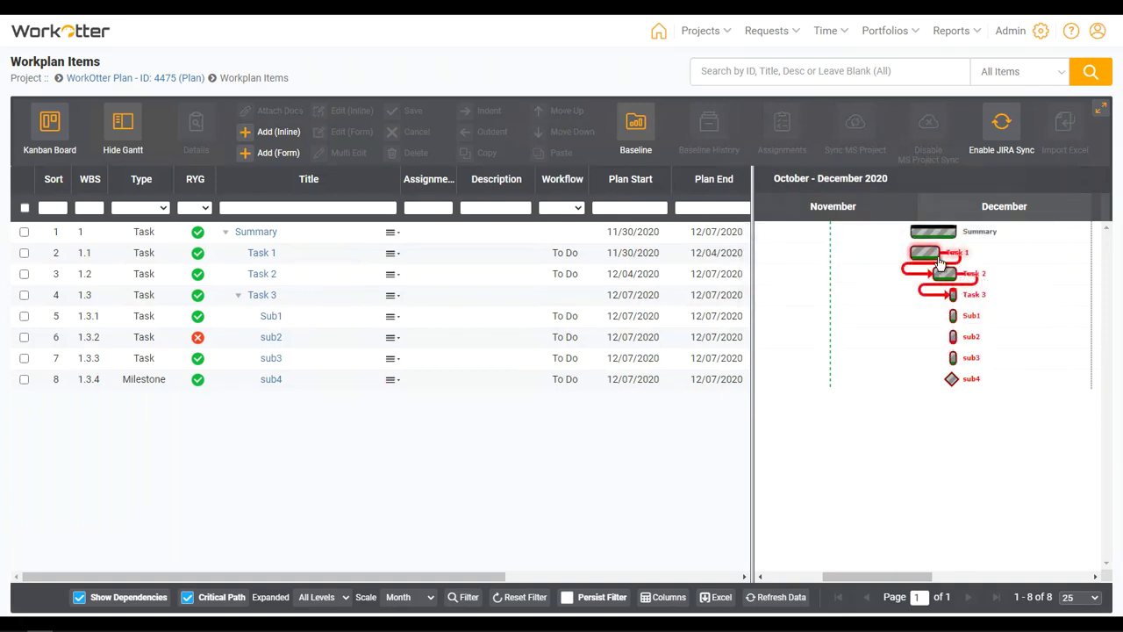
Step: Extend Task 1's Gantt bar to a planned end of 12/21/2020, set its progress to about 51%, and save
mouse_move(937, 256)
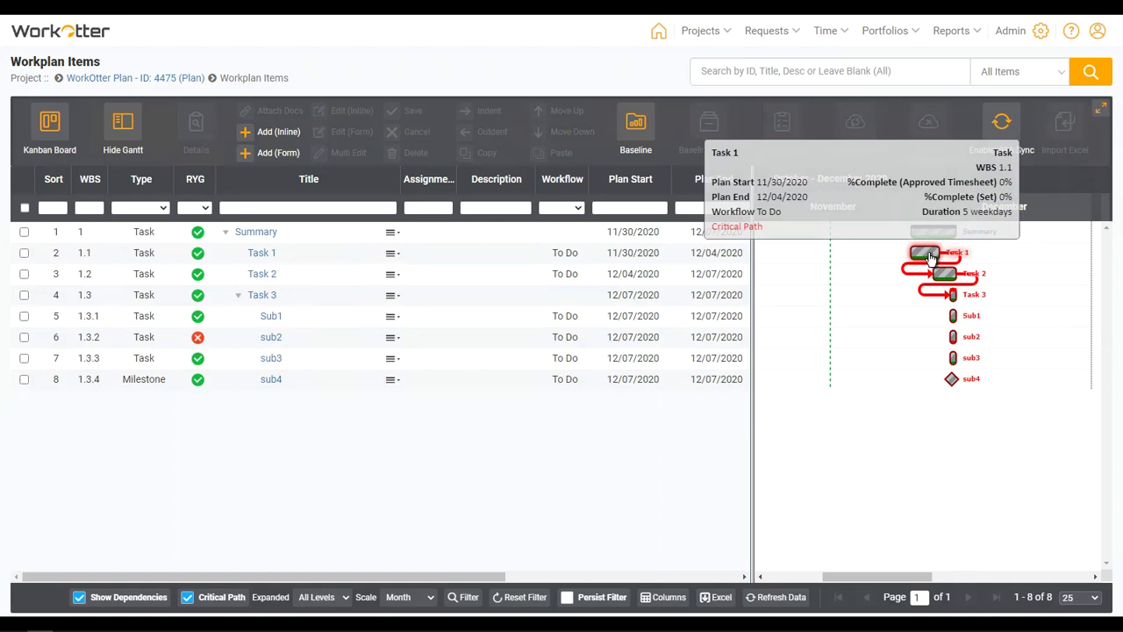
double_click(928, 257)
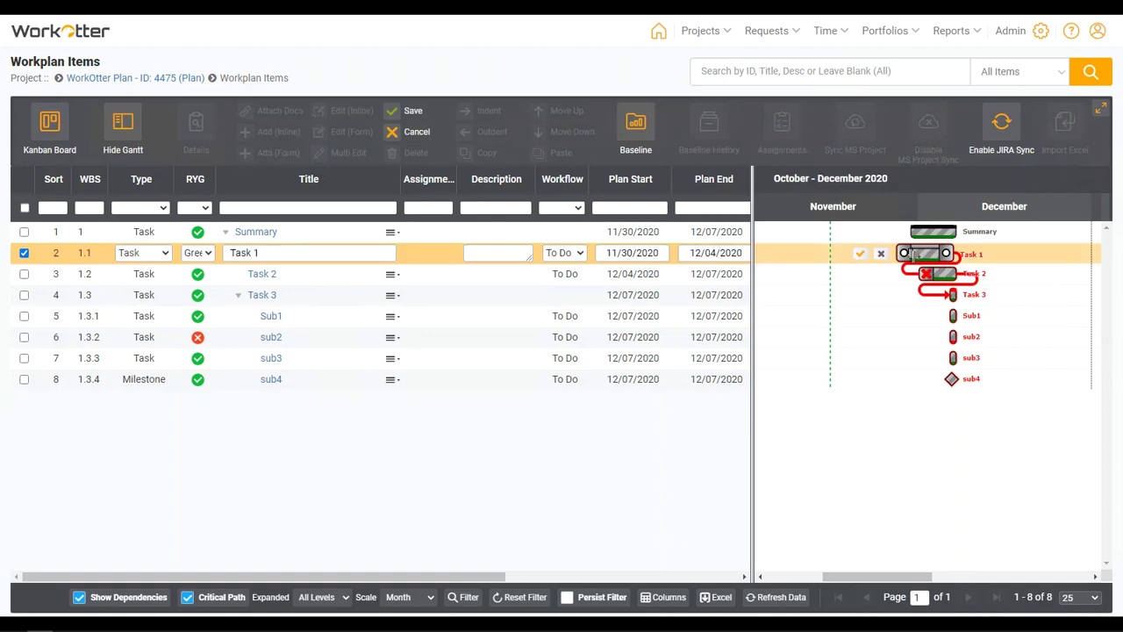
drag(912, 254, 1033, 253)
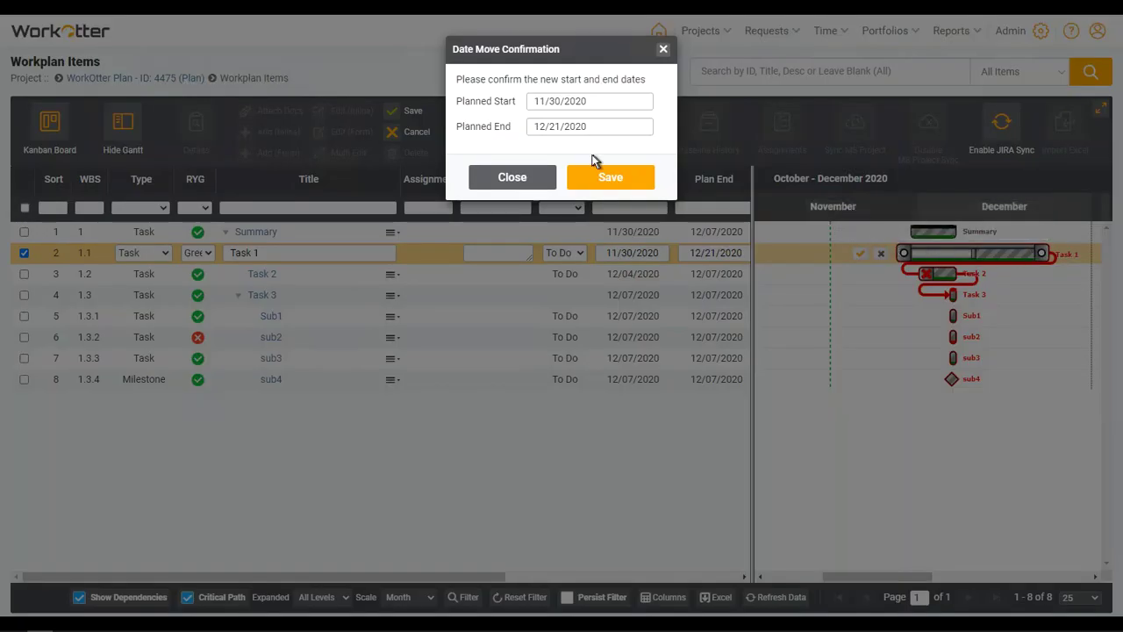
click(612, 178)
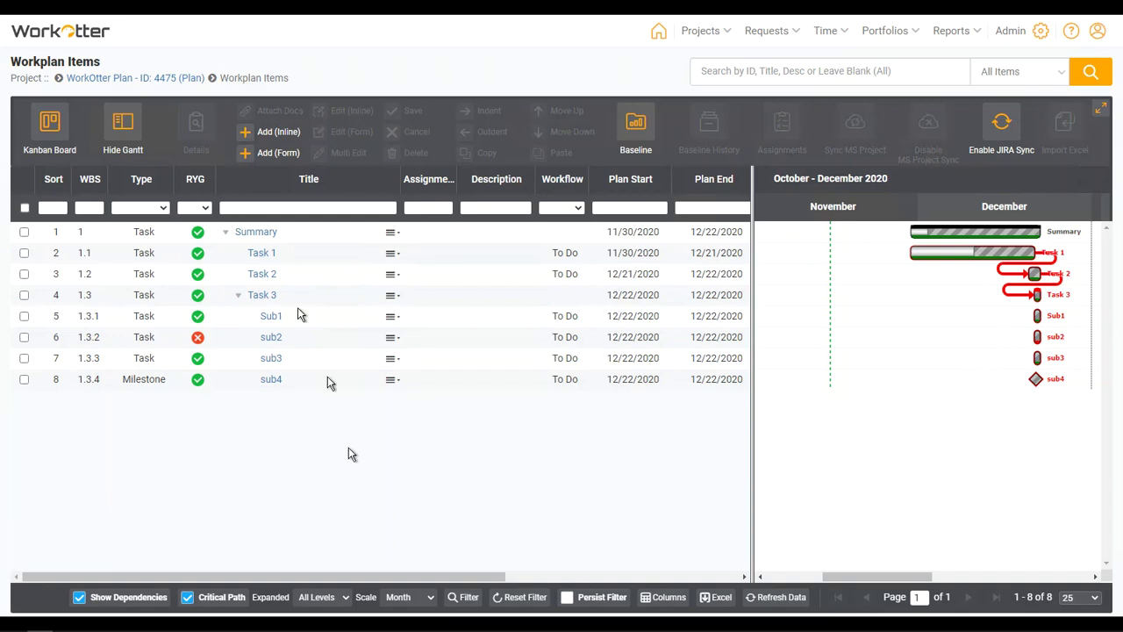
Step: Move the Summary bar to run from 12/21/2020 to 01/12/2021 and save the new dates
double_click(935, 235)
drag(926, 226, 1043, 230)
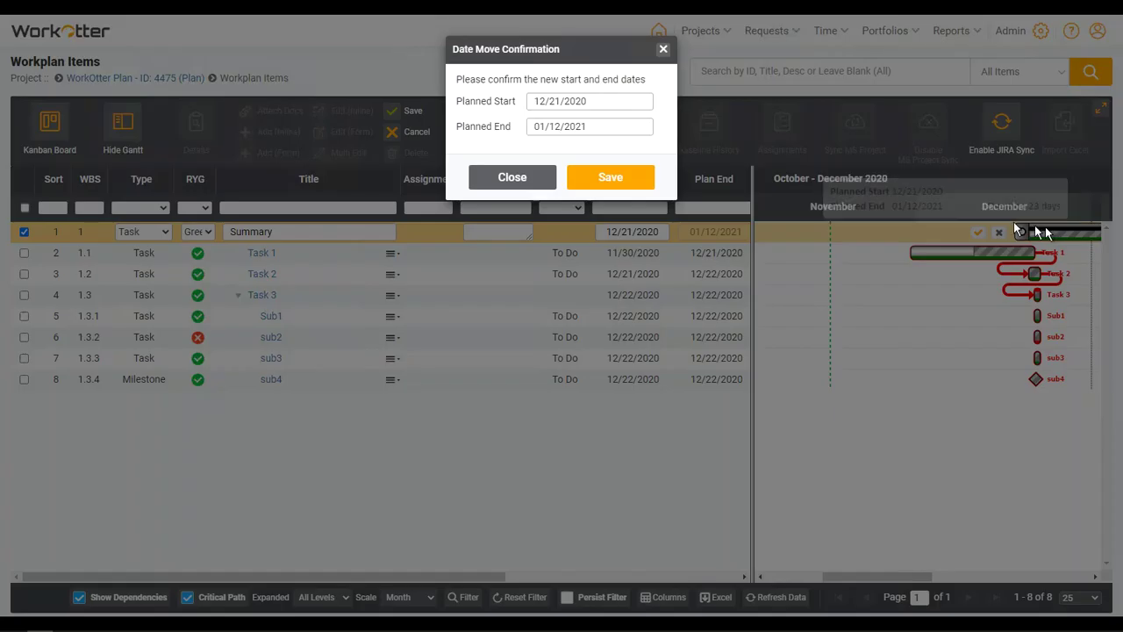
click(640, 180)
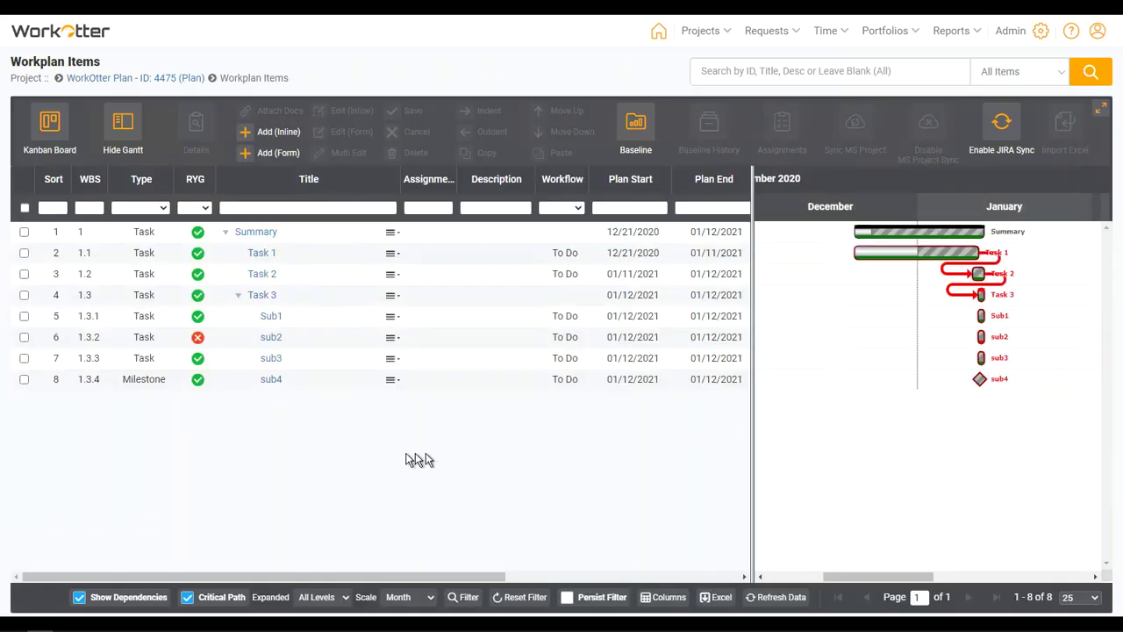
Step: Open Task 1's details and add two assignment rows
click(262, 253)
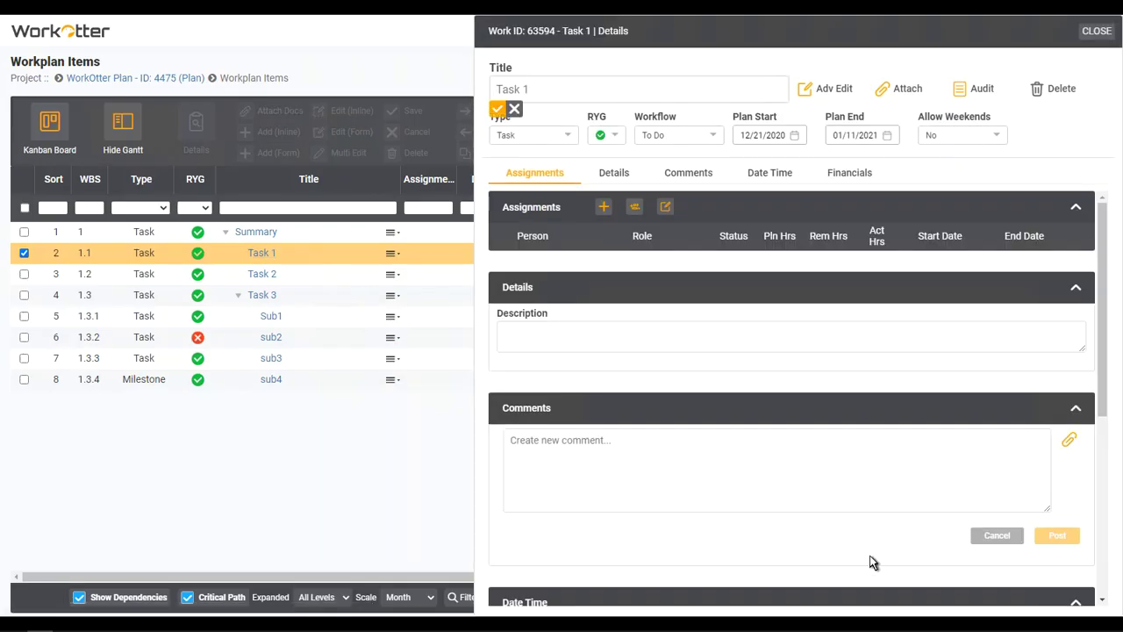
click(604, 208)
click(604, 208)
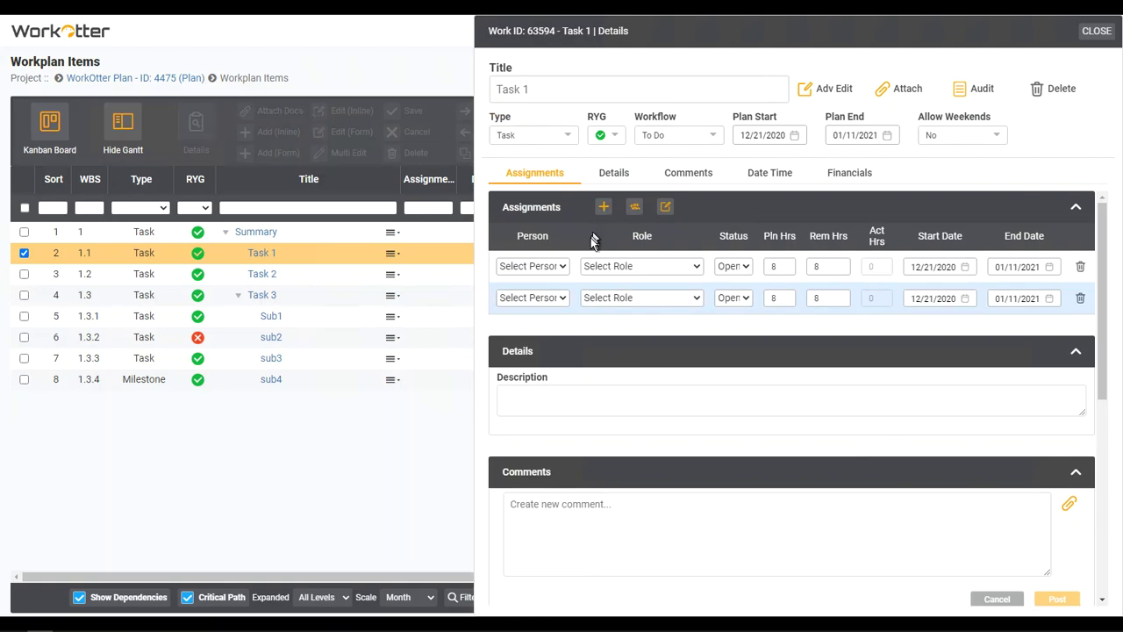
Step: Assign a team member to Task 1 in the Resource Manager role and give the second assignment only the Security Specialist role
click(562, 266)
click(533, 310)
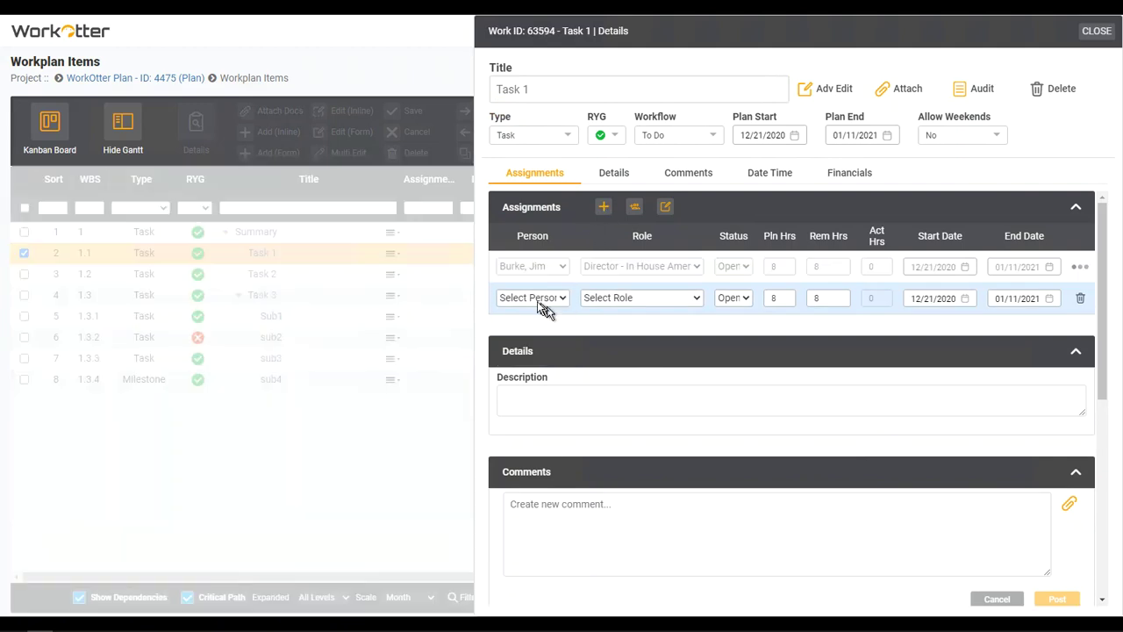
click(588, 268)
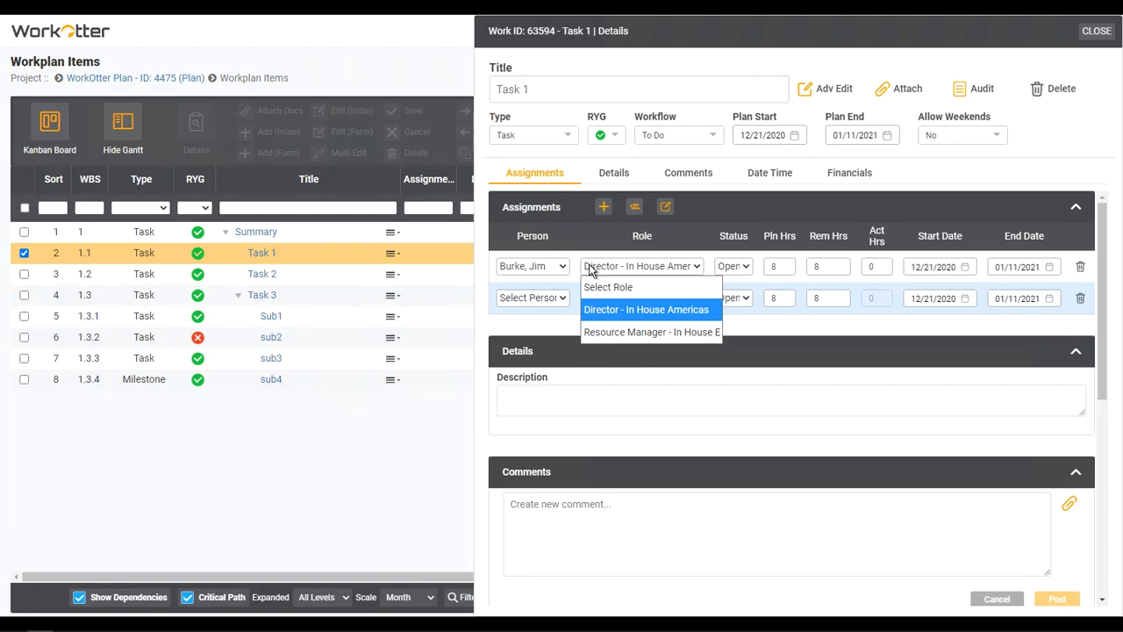
click(646, 330)
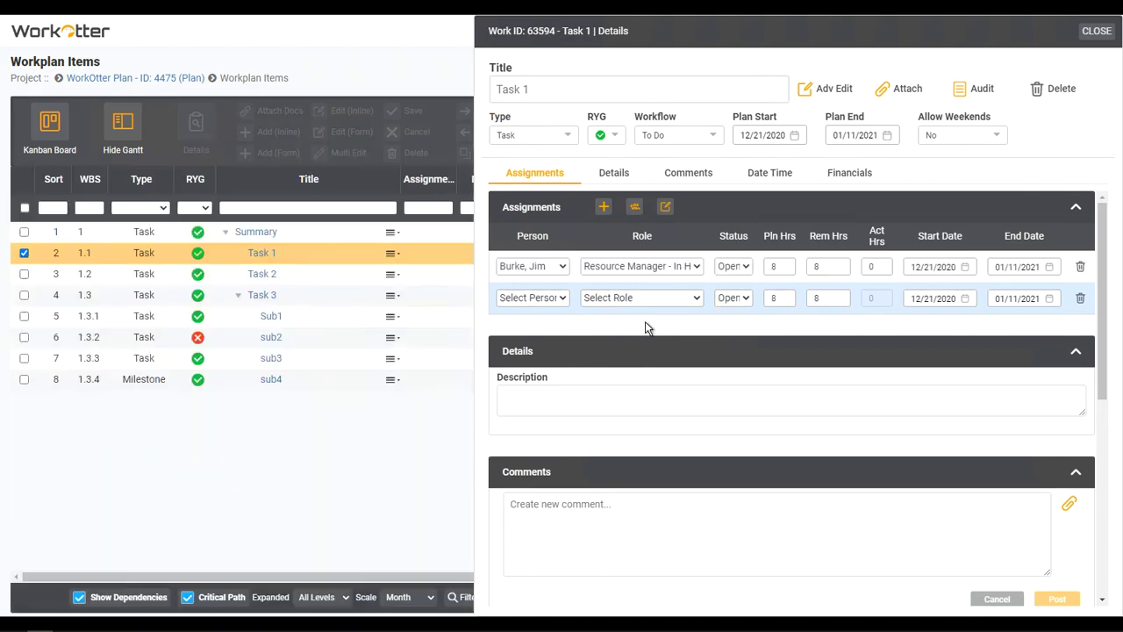
click(640, 299)
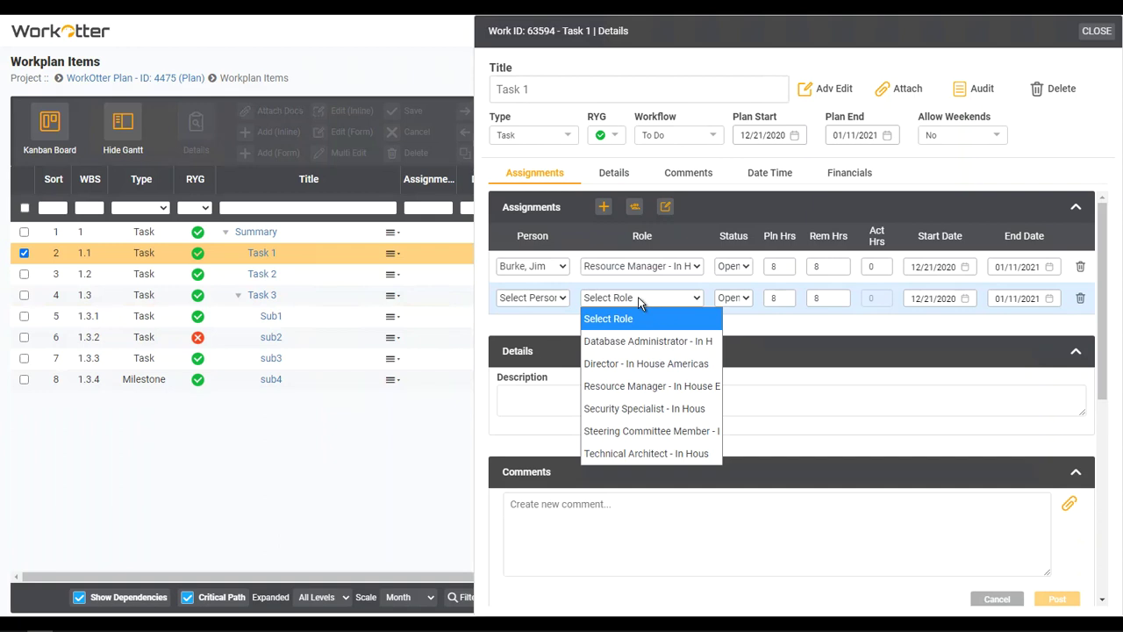
click(645, 408)
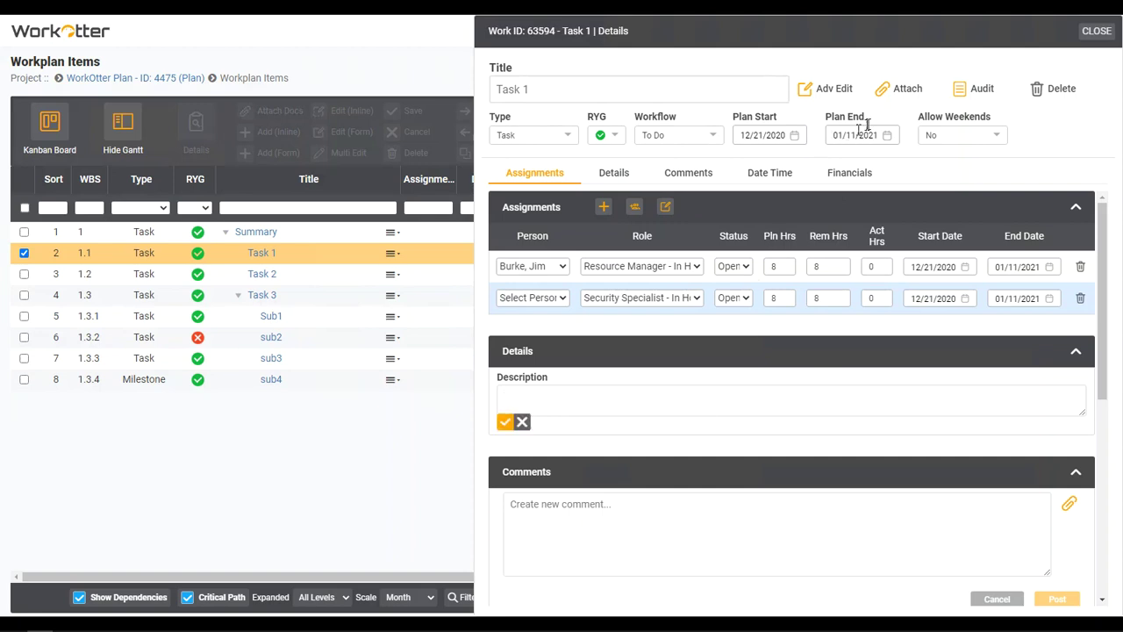
Step: Check the sources from which a document can be attached to Task 1 and close its details
click(897, 91)
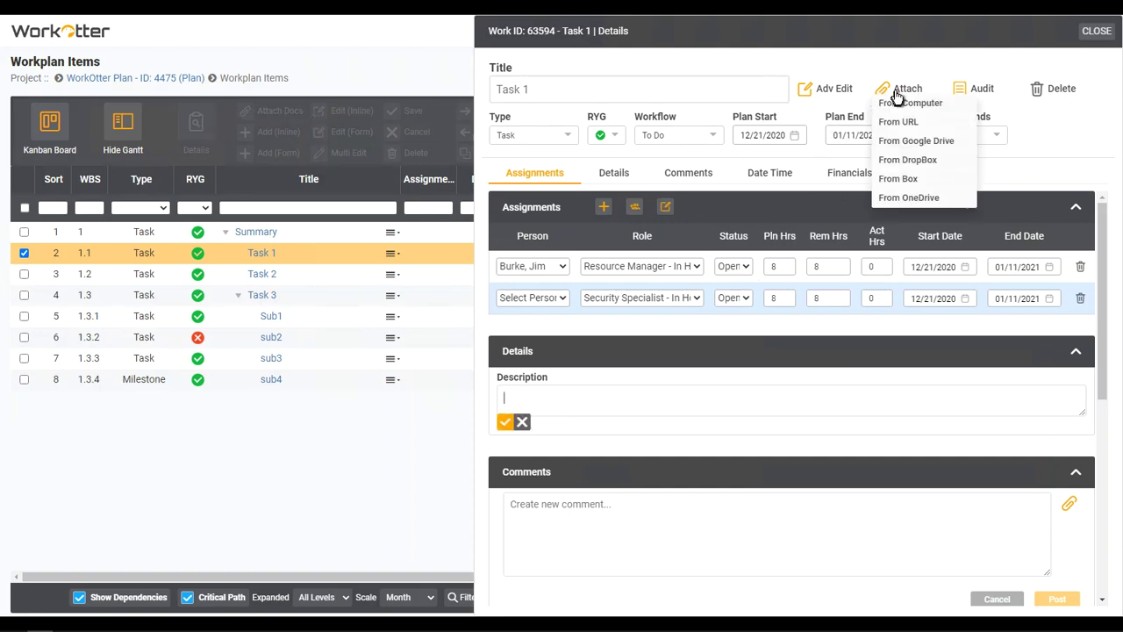
click(741, 517)
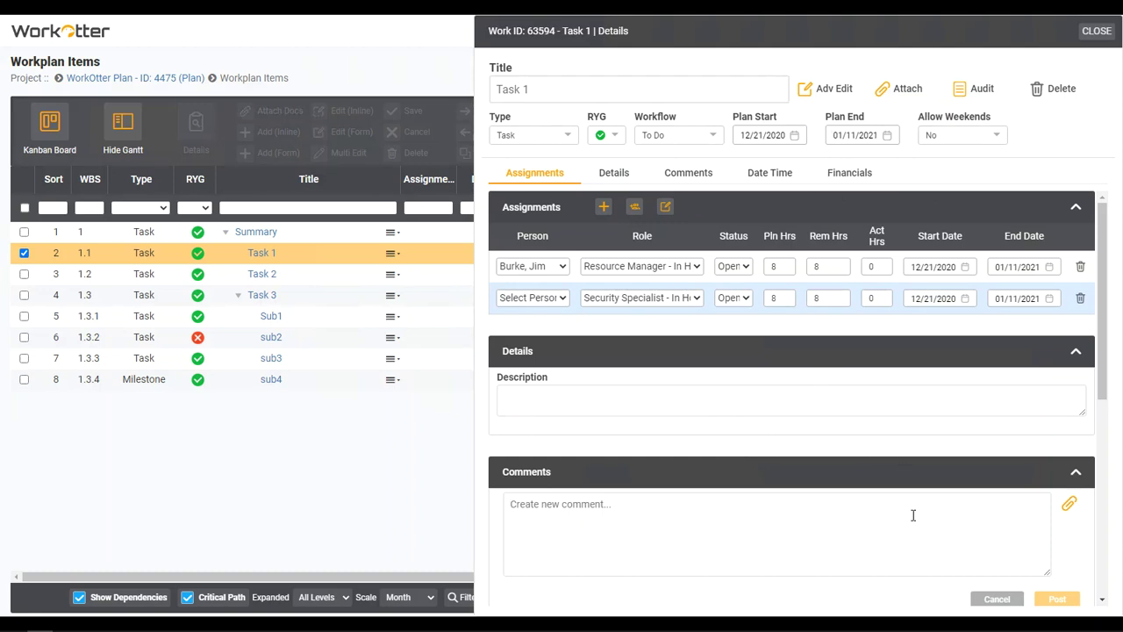
click(1096, 31)
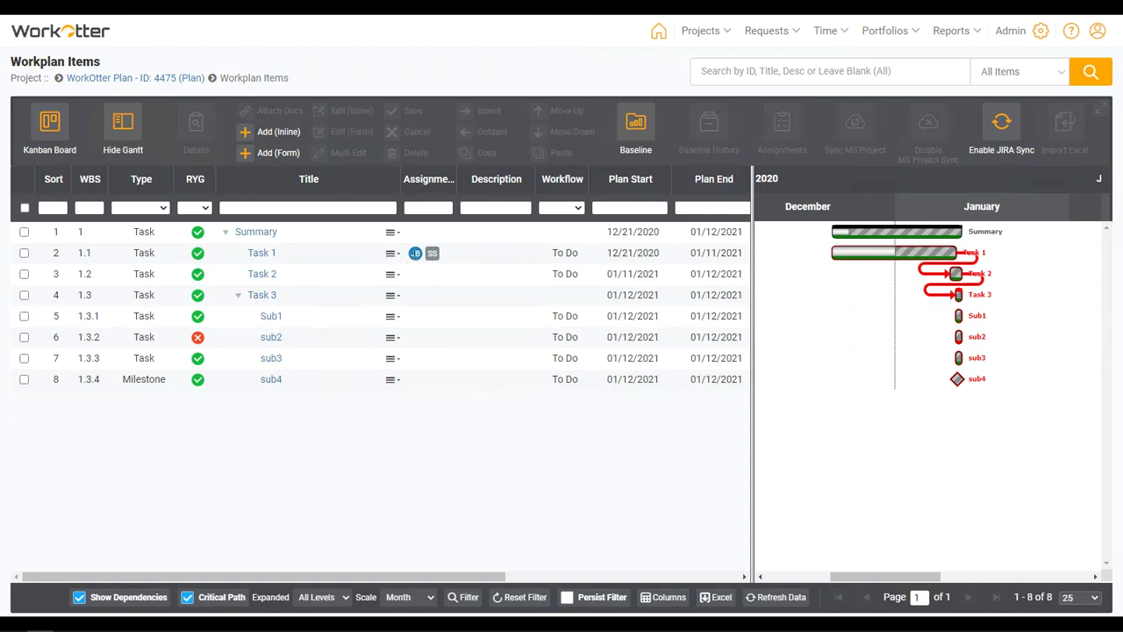
Step: Switch to the project's Kanban board, review Task 1's details from its card, and close them
mouse_move(432, 255)
click(56, 127)
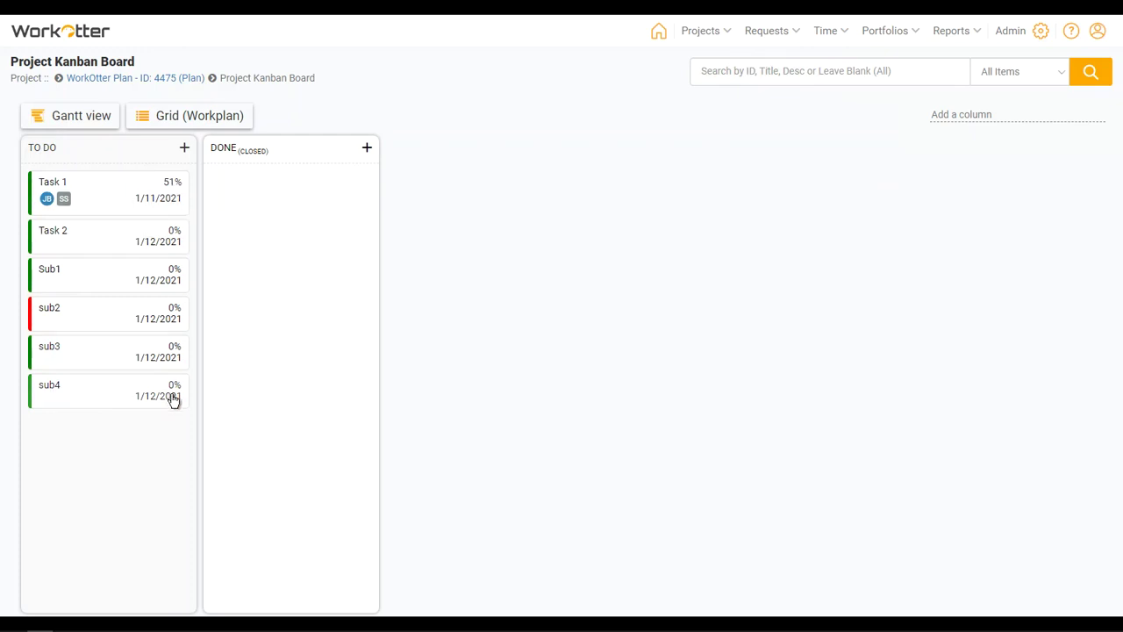
click(96, 201)
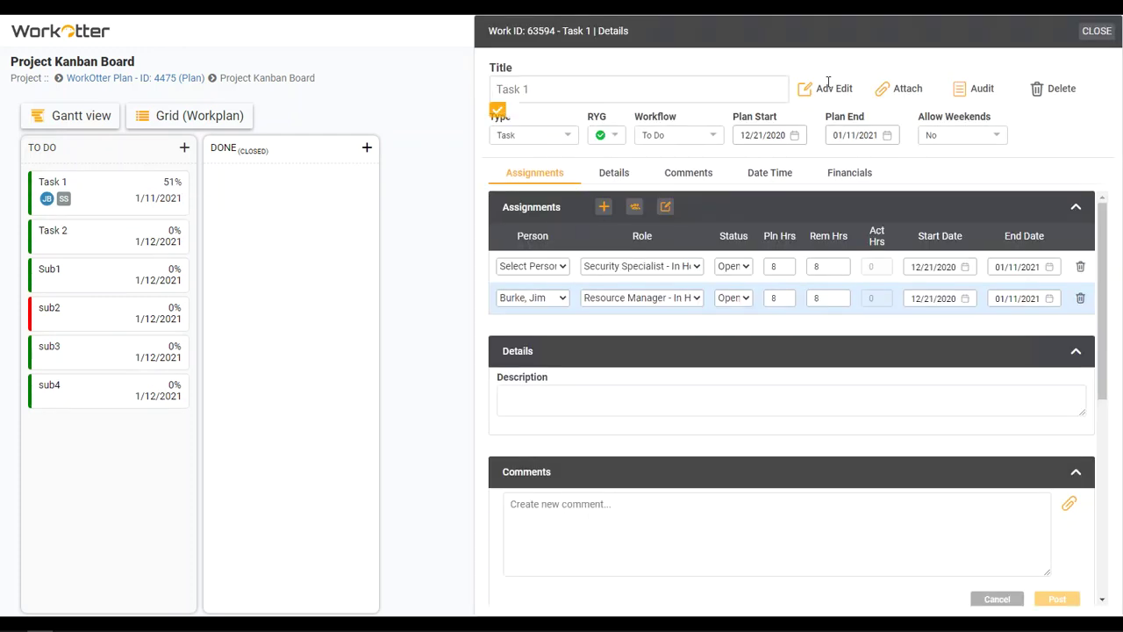
click(1096, 31)
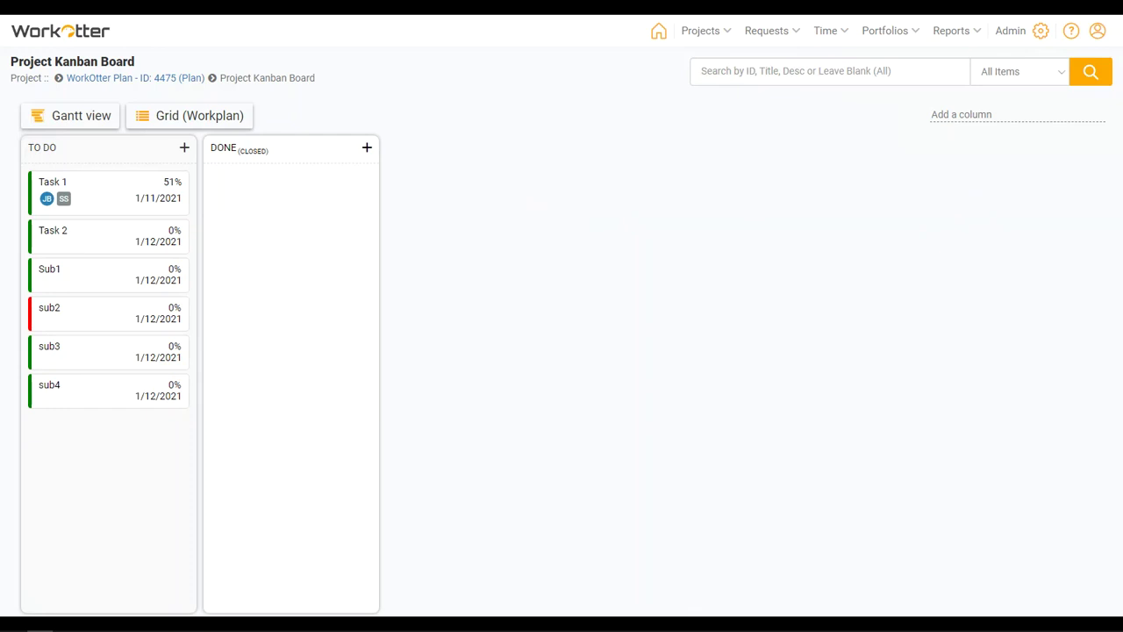
Step: Add QA, TEST and prod columns to the Kanban board and arrange them in that order between To Do and Done
text(QA)
key(Return)
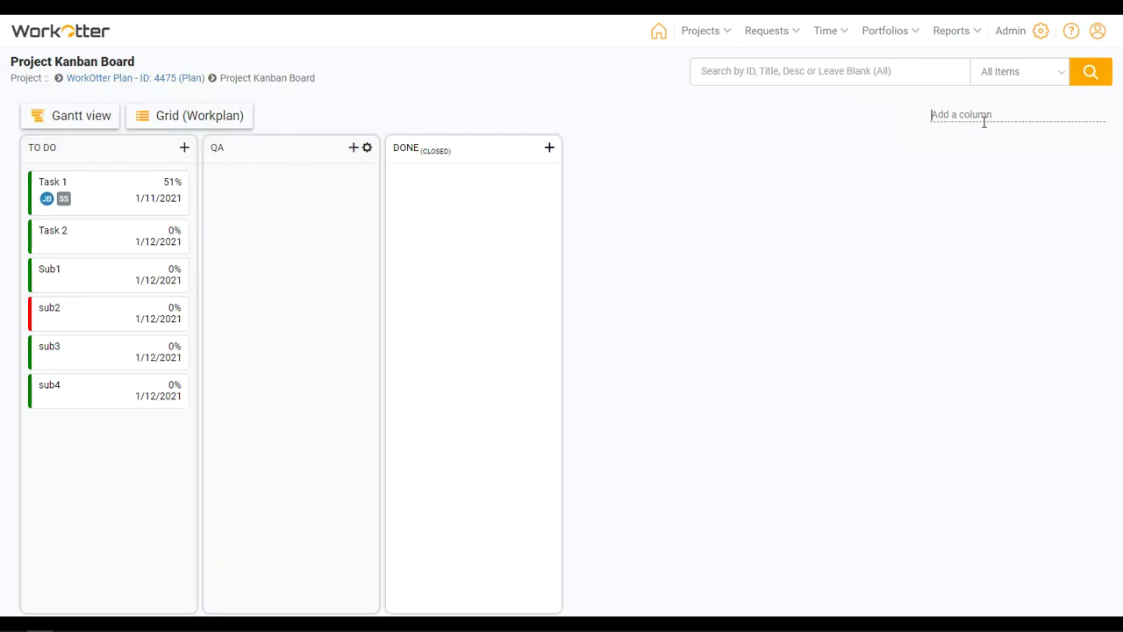
text(TEST)
key(Return)
text(A)
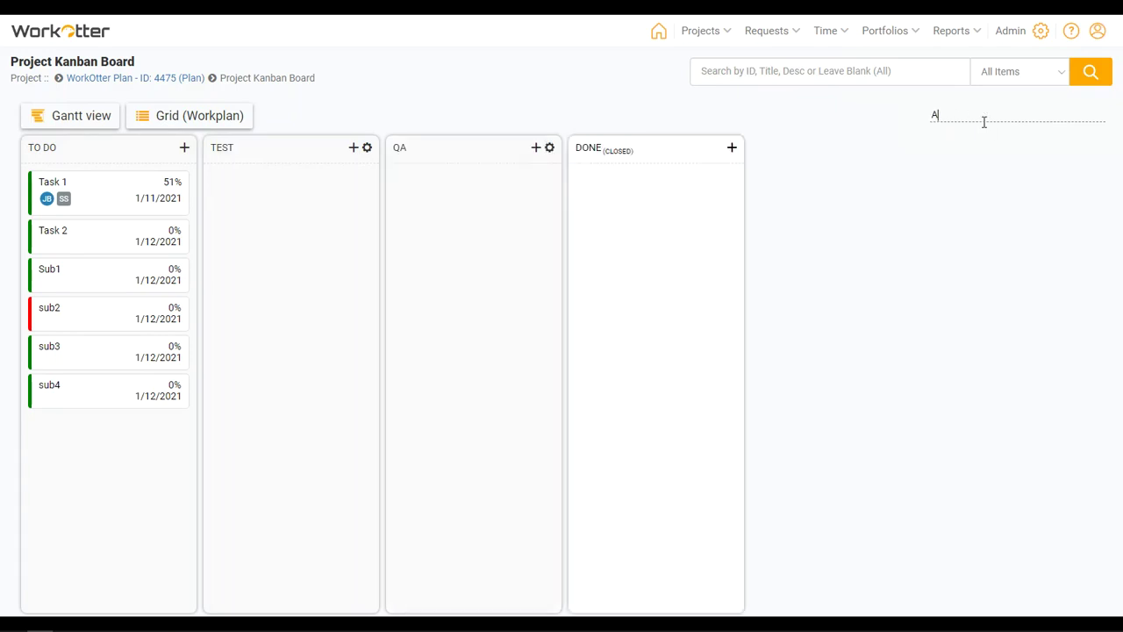
key(BackSpace)
text(prod)
key(Return)
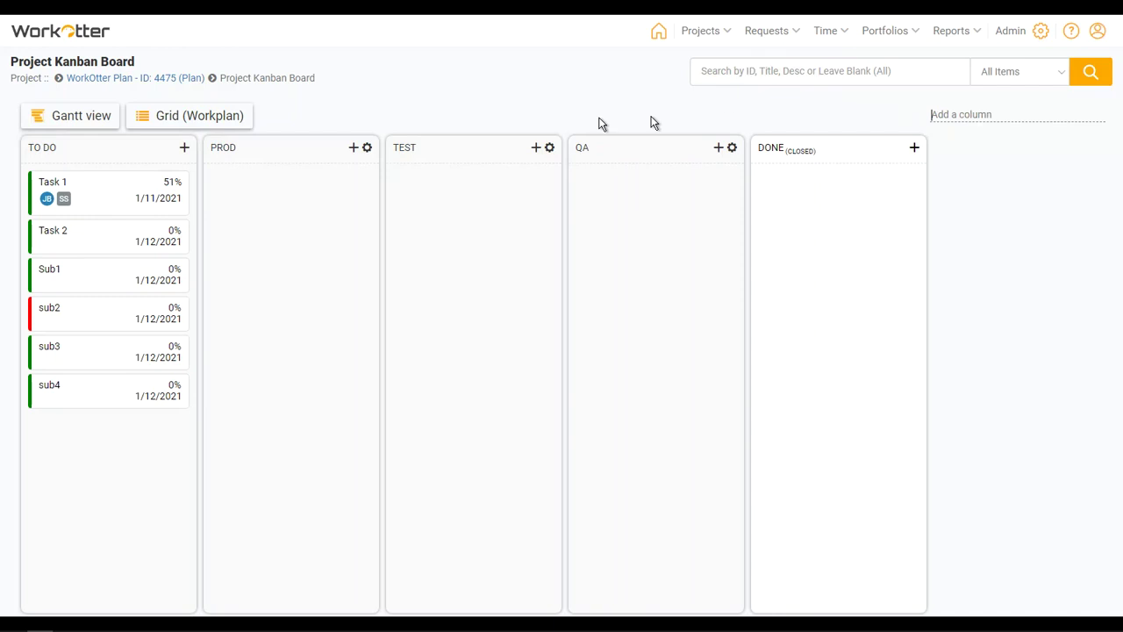
drag(392, 152, 505, 158)
drag(604, 143, 289, 171)
Step: Move Task 1 and sub4 to QA, Task 2 to TEST and Sub1 to PROD, and place sub2 last in To Do
drag(109, 195, 225, 198)
drag(117, 196, 409, 188)
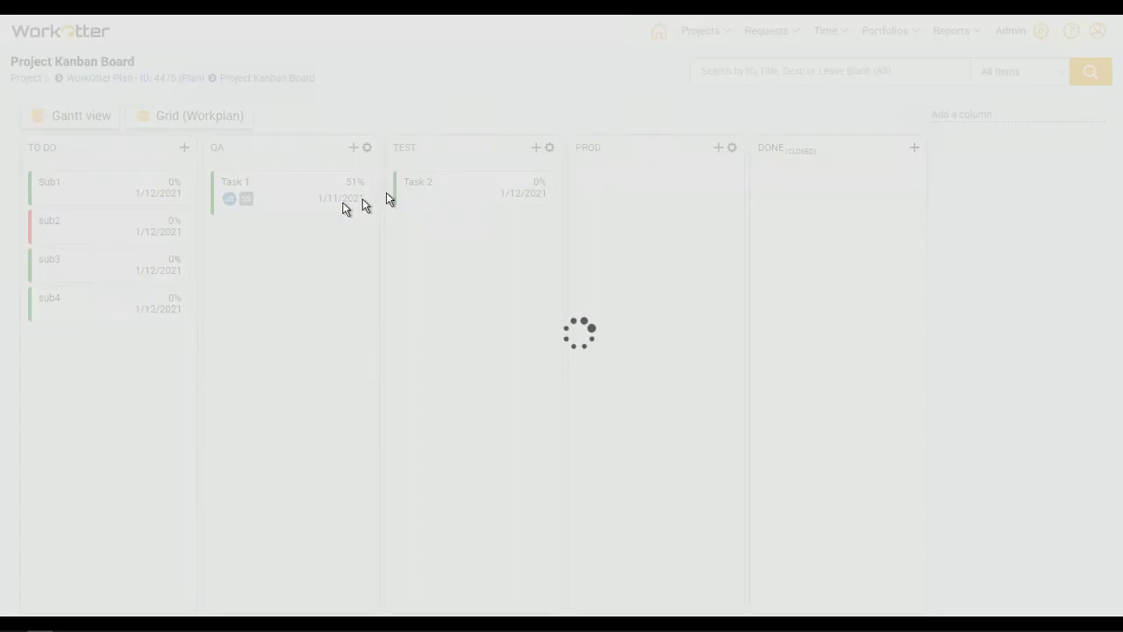
drag(131, 198, 657, 181)
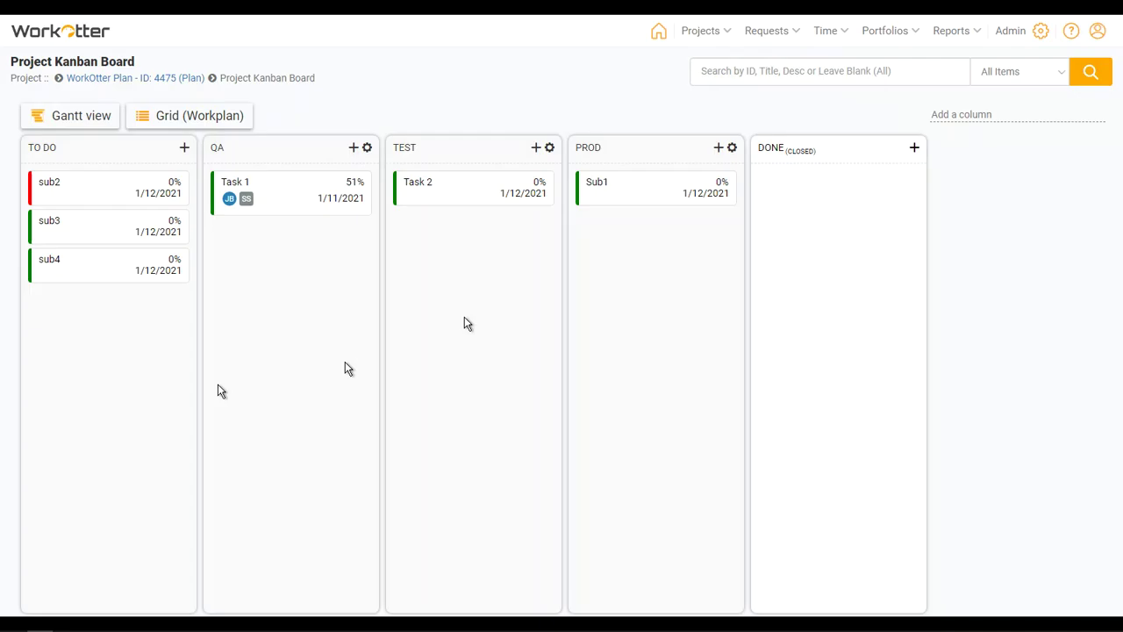
drag(100, 190, 99, 282)
drag(94, 230, 283, 238)
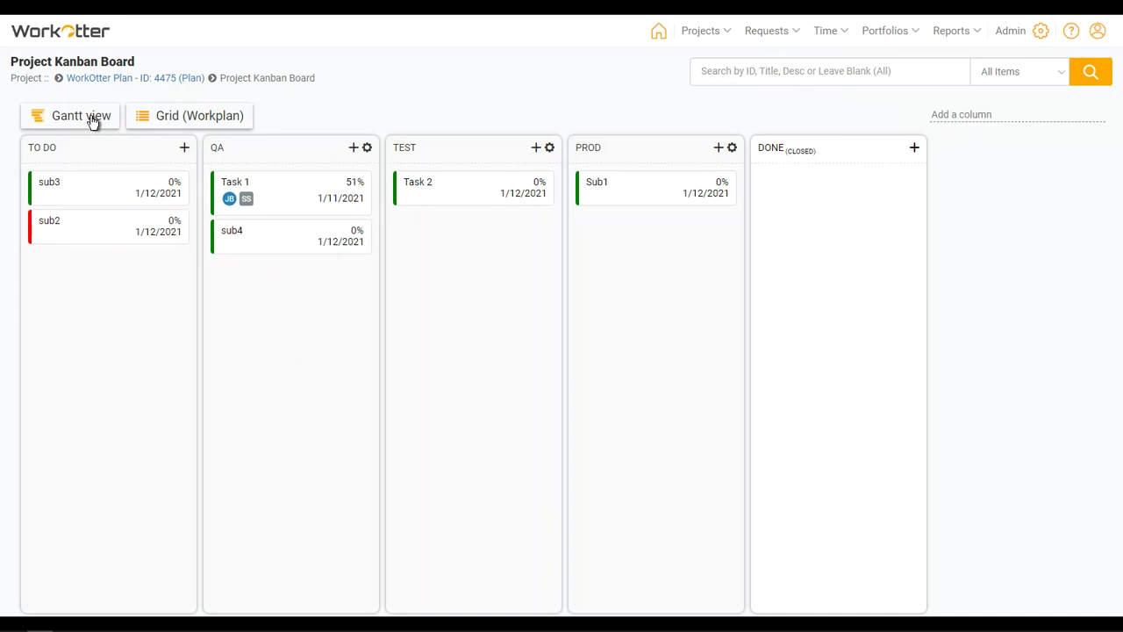
Step: Return to the workplan grid and open the bulk assignment editor for Sub1, sub2 and sub3
click(158, 119)
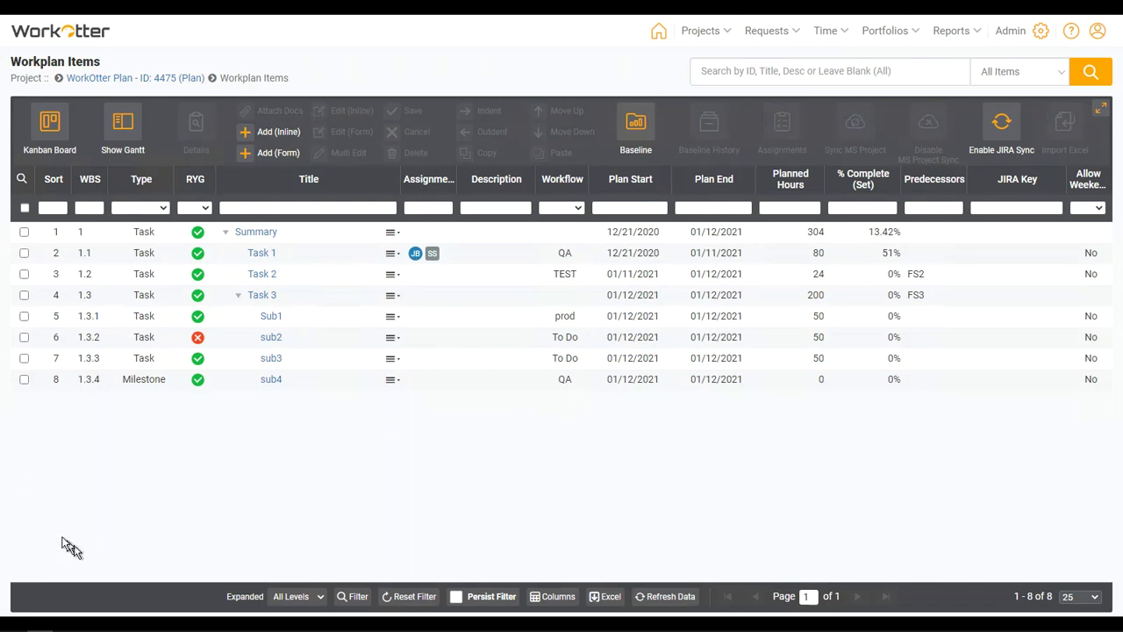
click(24, 317)
click(24, 337)
click(24, 358)
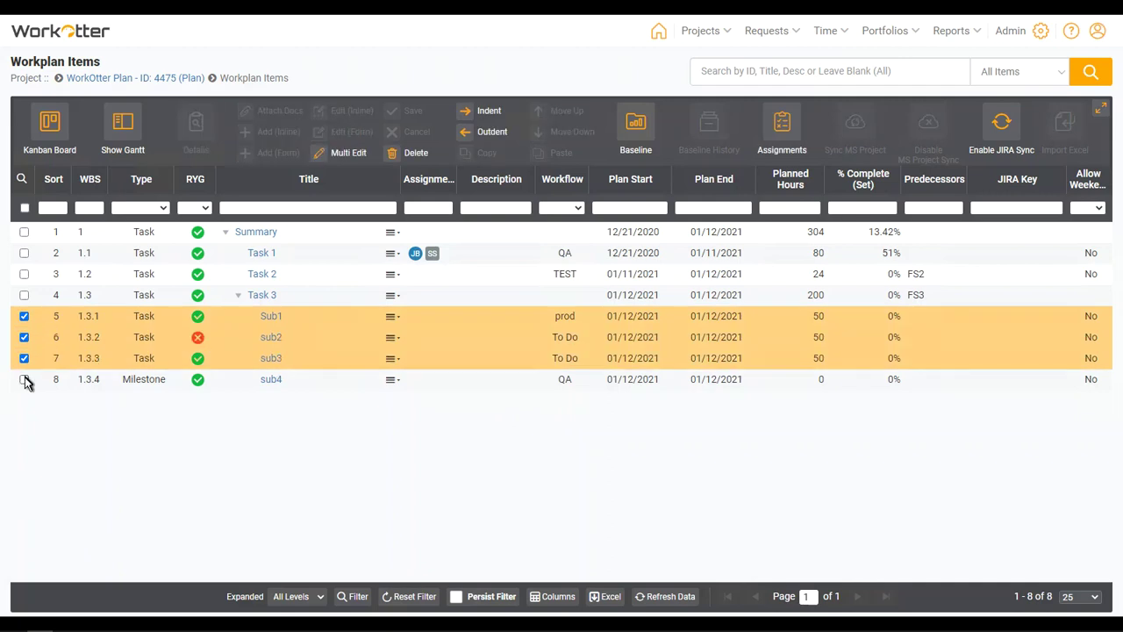
click(24, 379)
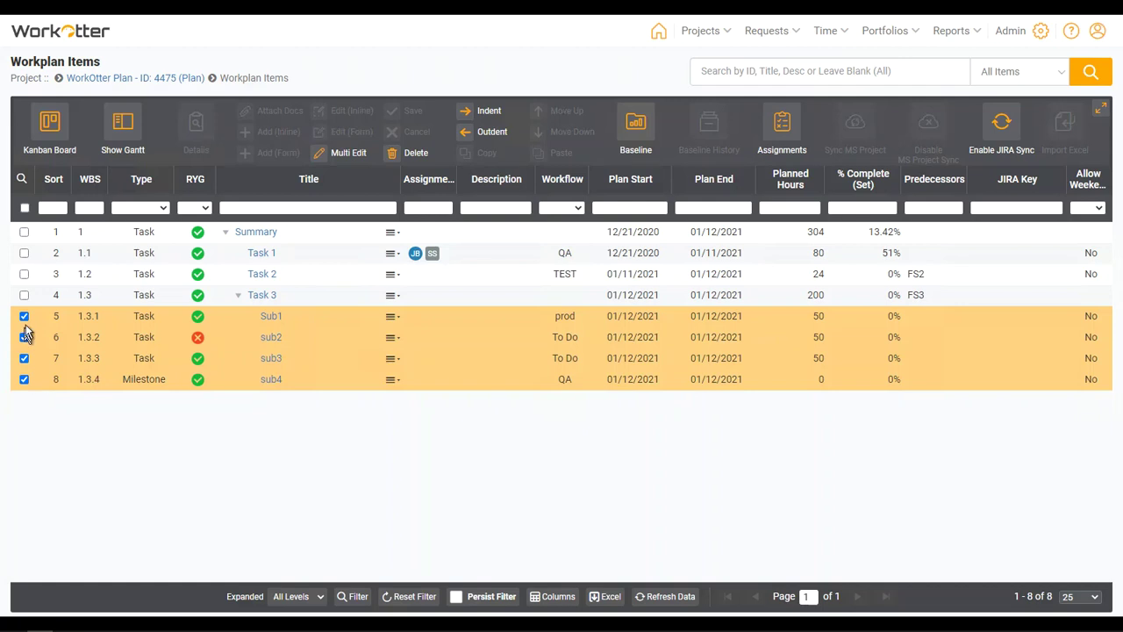
click(24, 380)
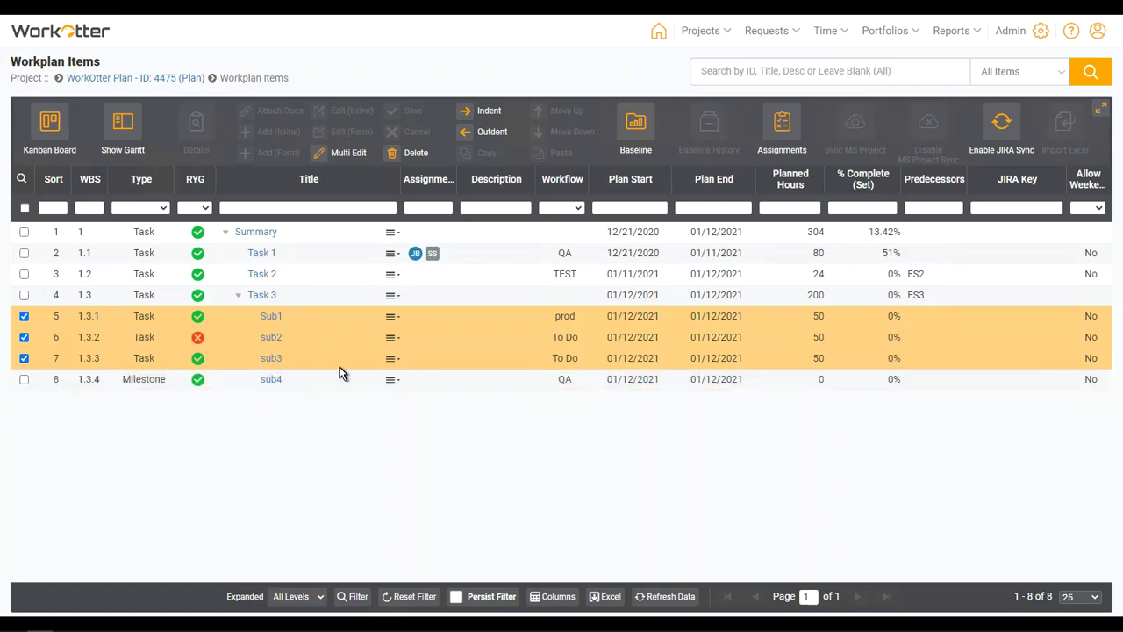
click(782, 129)
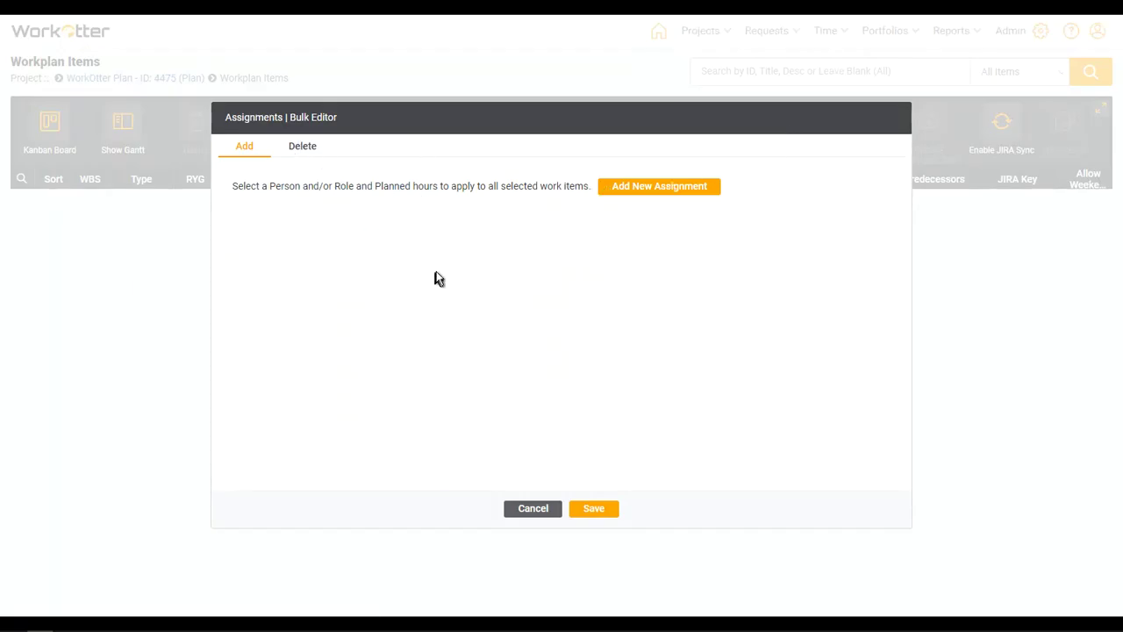
Step: Add three assignments to the selected subtasks, choosing a different team member for each and keeping their default roles, and save
click(632, 188)
click(632, 188)
click(632, 188)
click(428, 244)
click(358, 289)
click(372, 293)
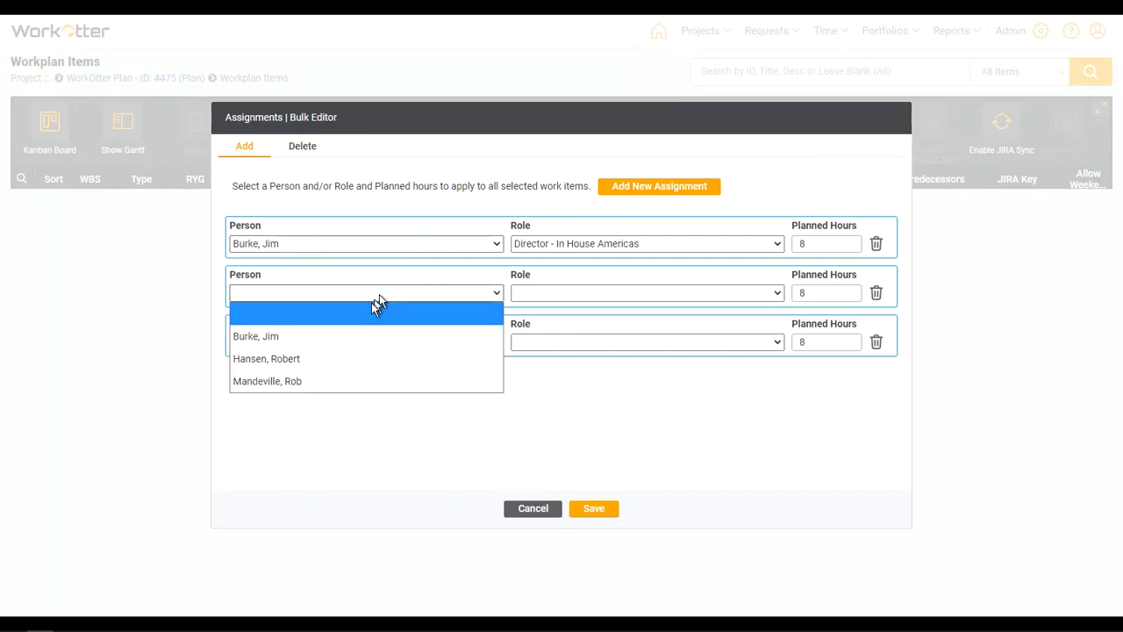
click(335, 358)
click(358, 342)
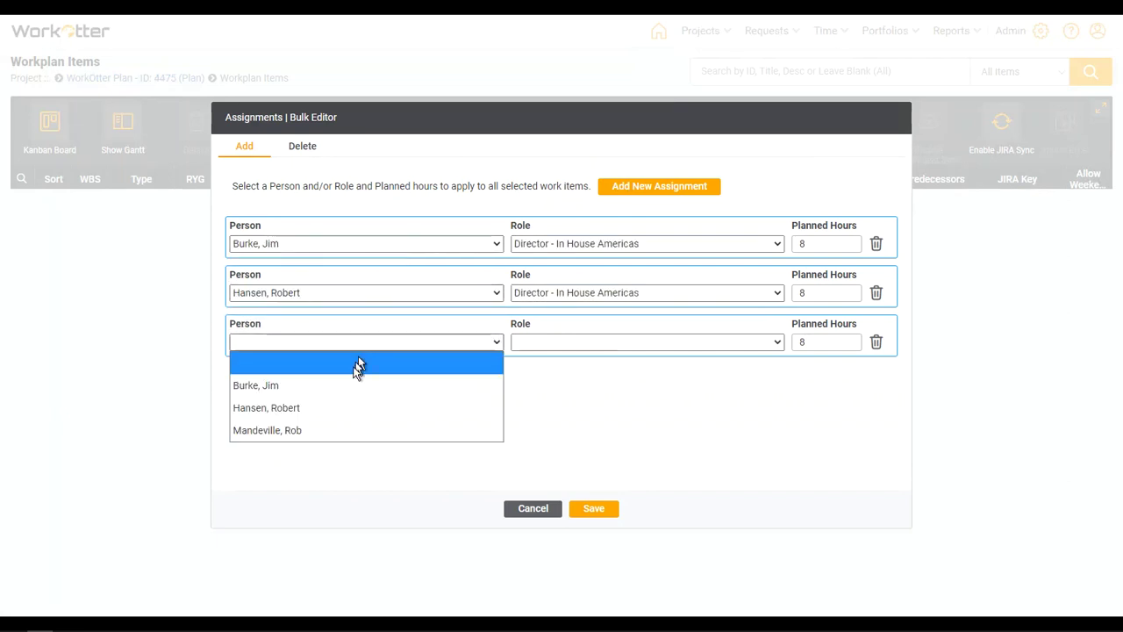
click(330, 431)
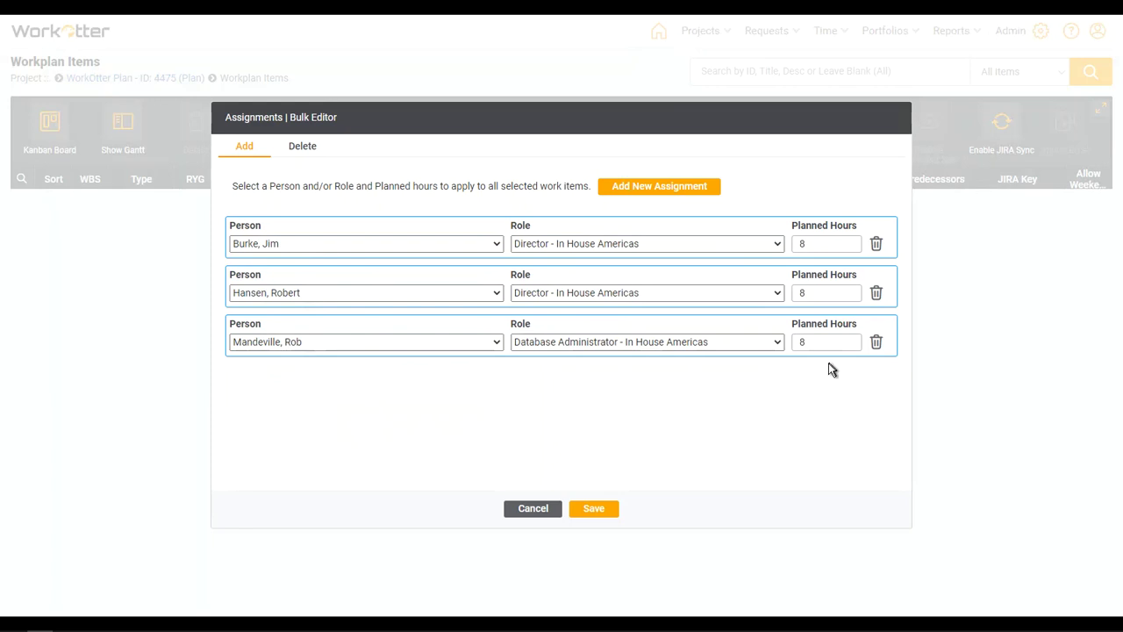
click(603, 511)
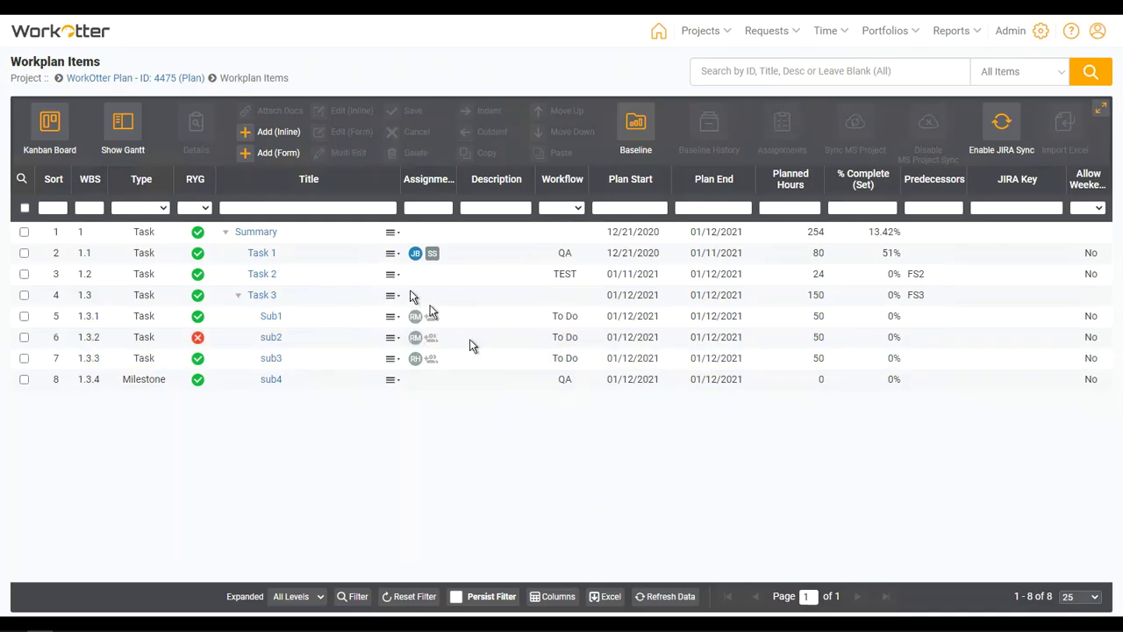
Step: Reopen bulk assignment editing for Sub1, sub2 and sub3 and mark the Database Administrator's assignment for deletion
click(24, 317)
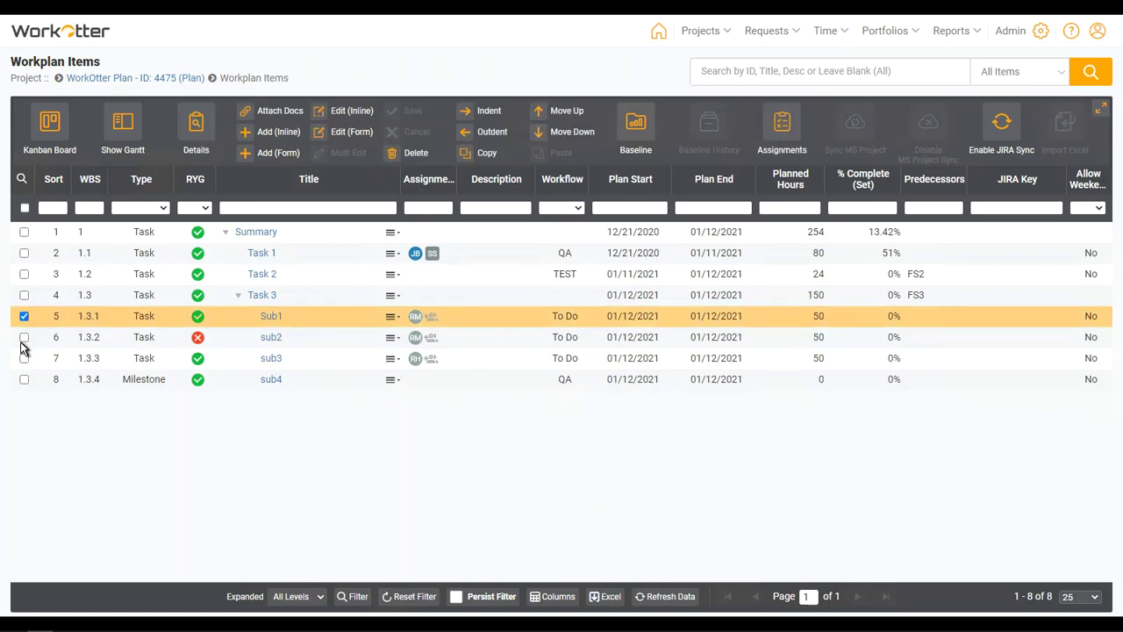
click(25, 338)
click(24, 358)
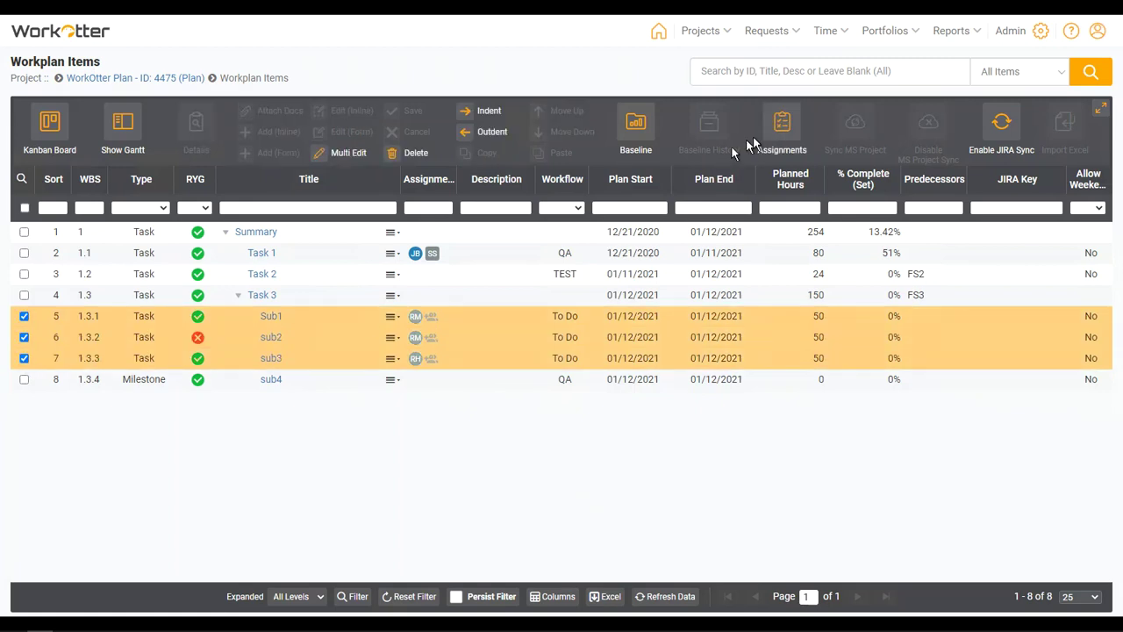
click(788, 129)
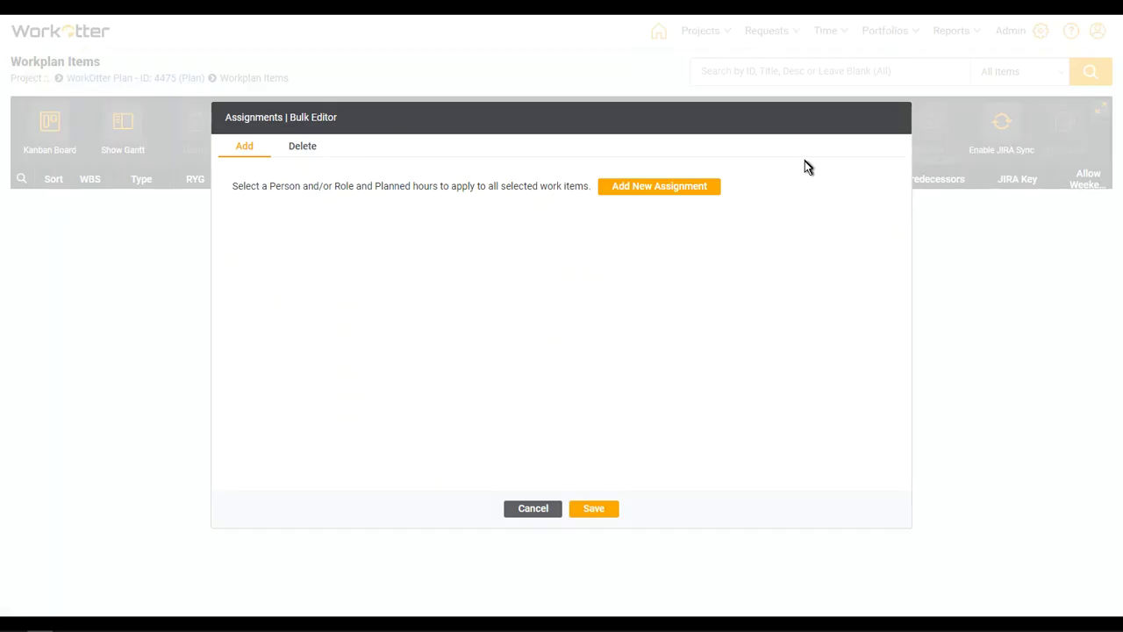
click(309, 149)
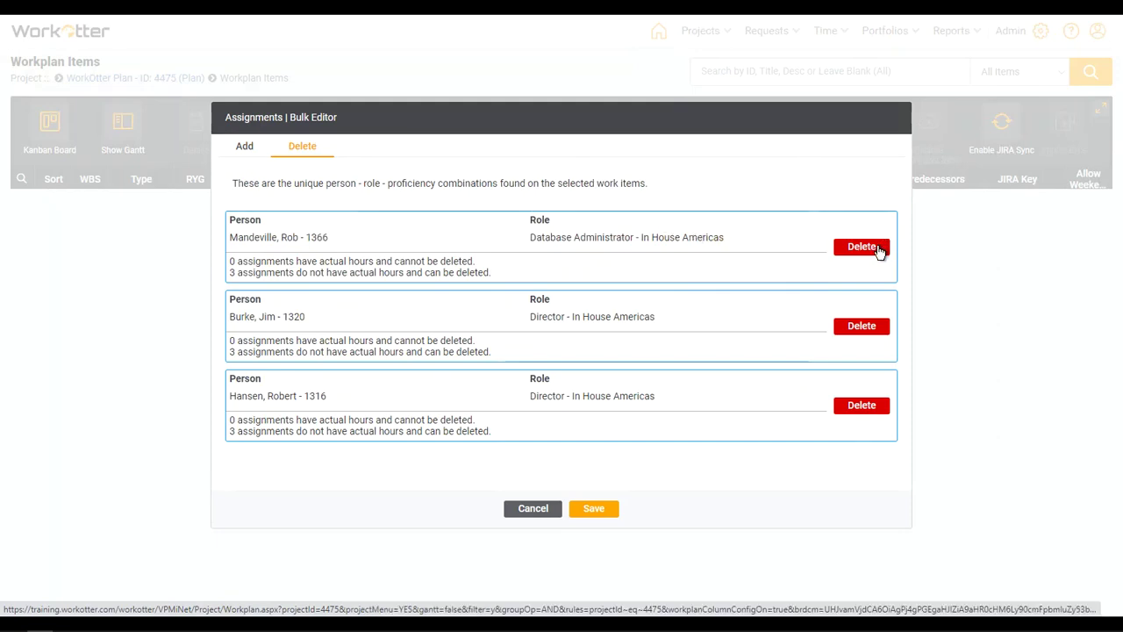
click(877, 248)
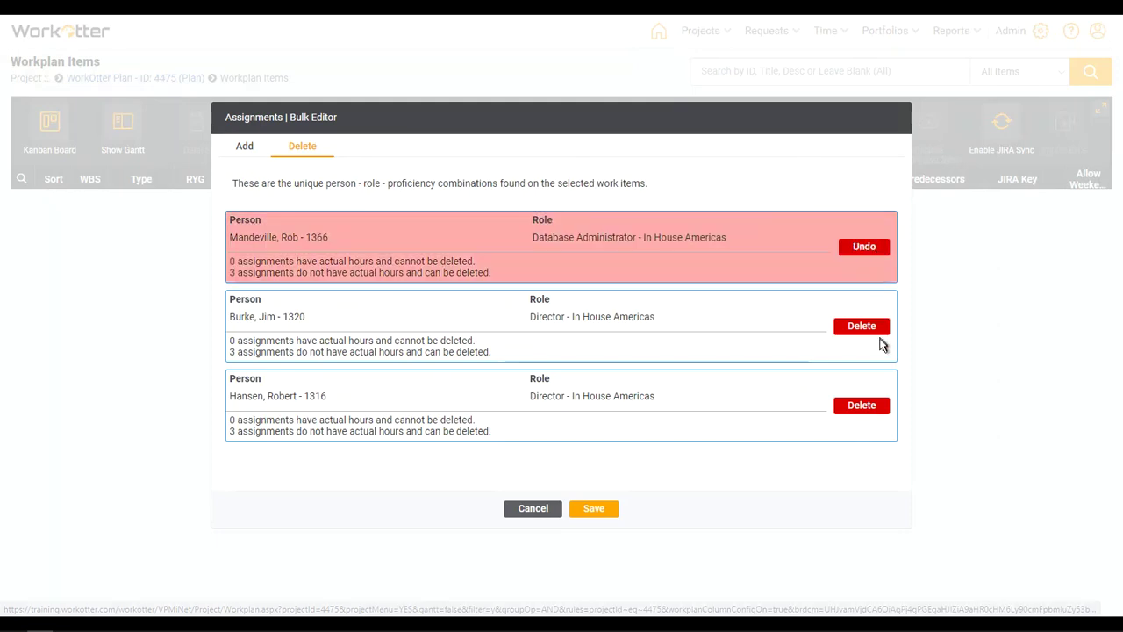
Step: Add an assignment with only the Security Specialist - In House Americas role to the selected subtasks and save the changes
click(254, 147)
click(624, 186)
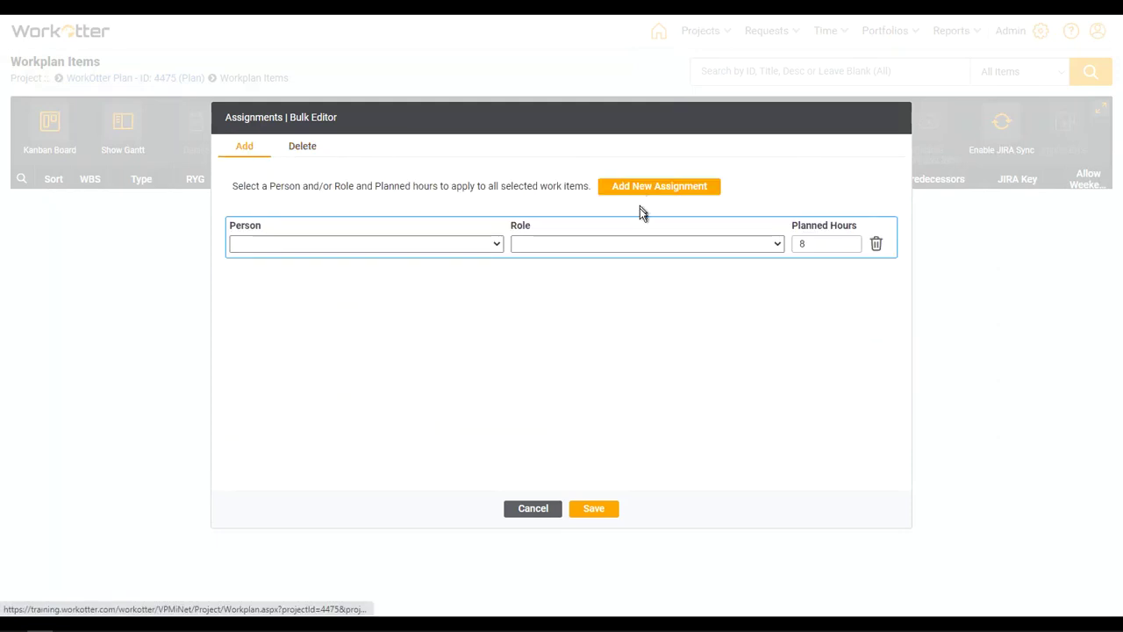
click(535, 246)
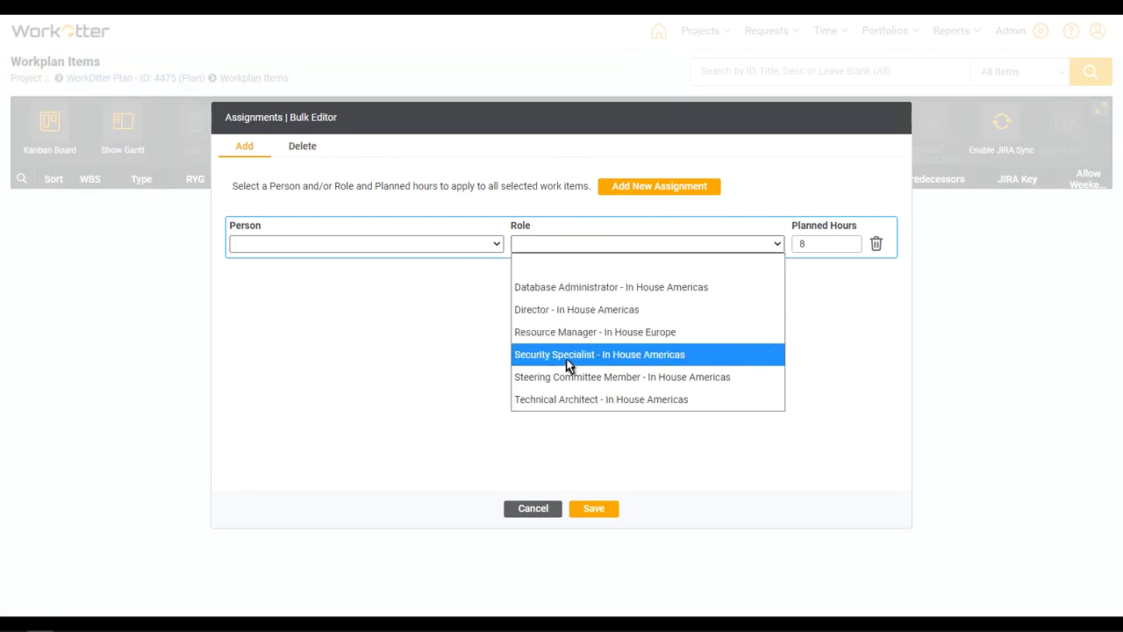
click(562, 356)
click(587, 511)
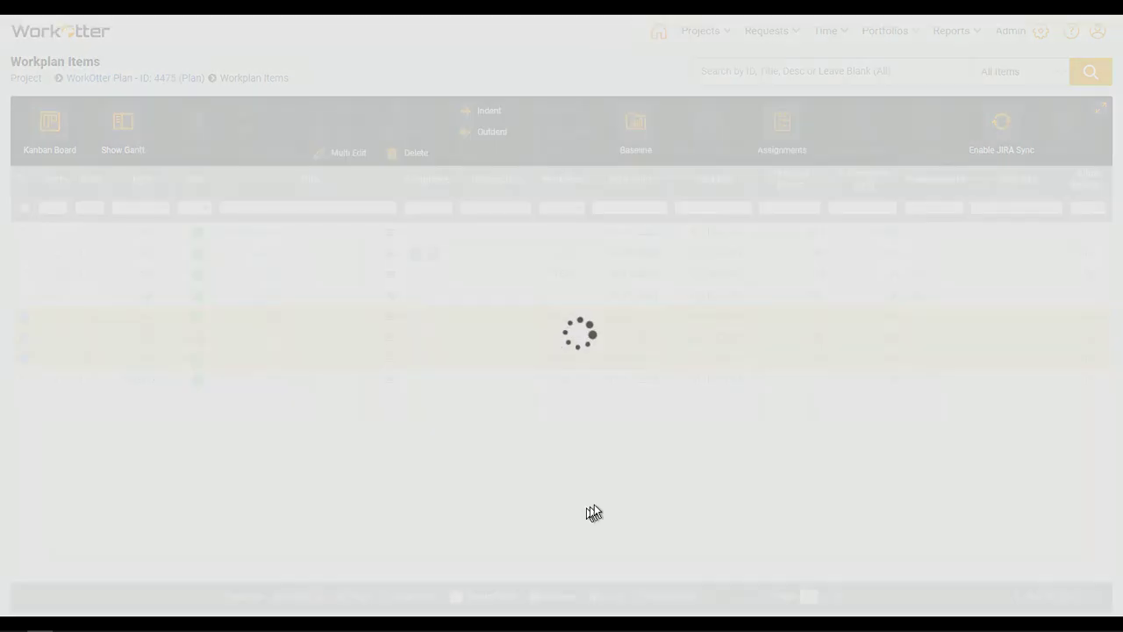